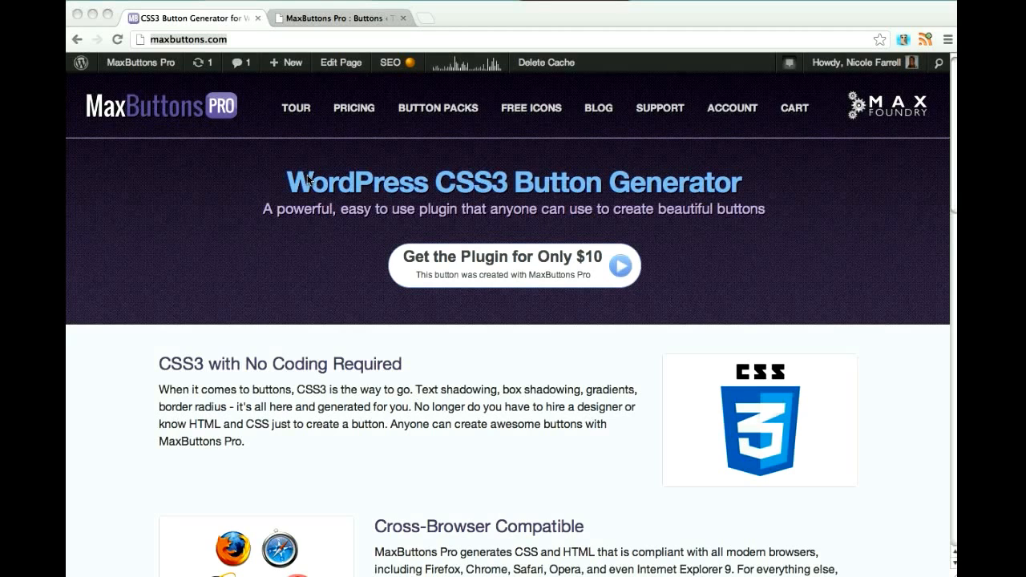
# - Switch to the MaxButtons Pro admin page, create a new button, and set its width to 120 px and height to 40 px
pyautogui.click(331, 23)
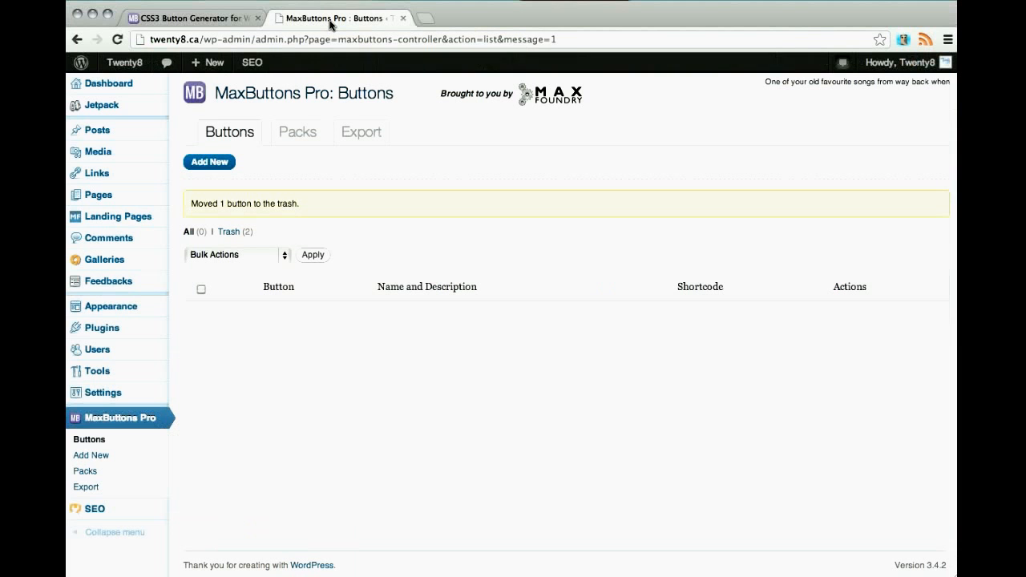
pyautogui.click(206, 163)
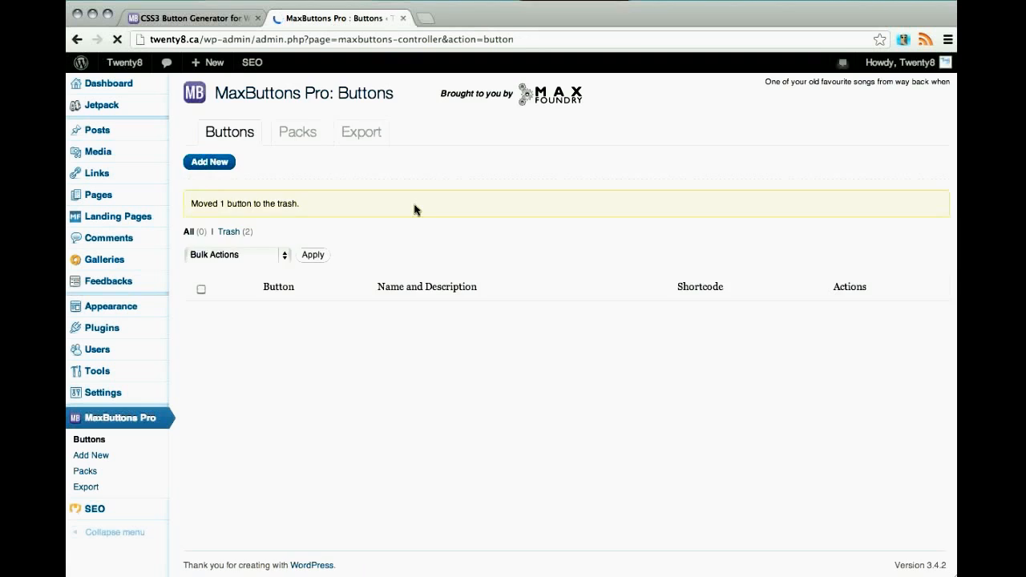
pyautogui.scroll(-3, 415, 210)
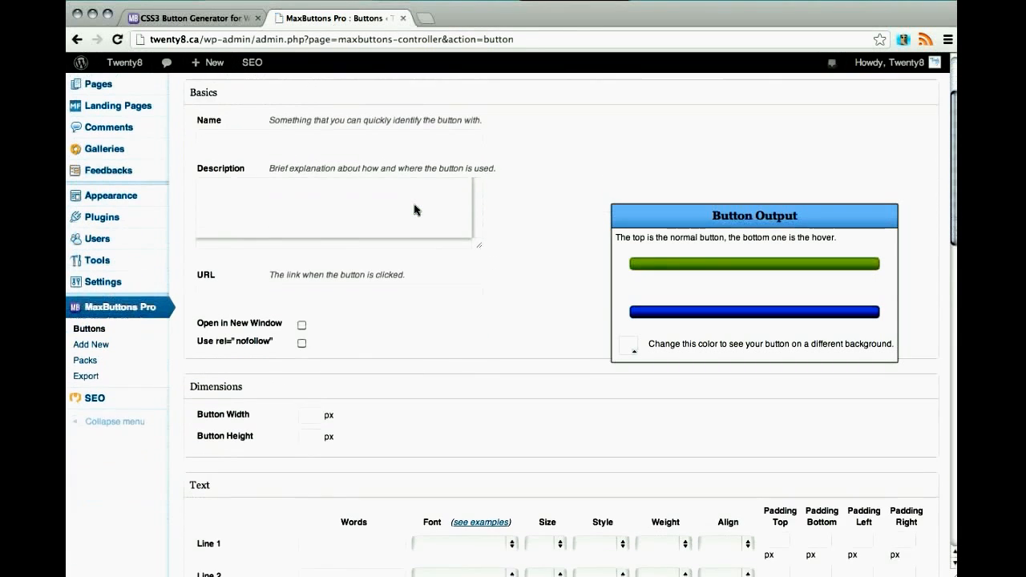
pyautogui.click(307, 399)
pyautogui.write('120')
pyautogui.press('Tab')
pyautogui.write('4')
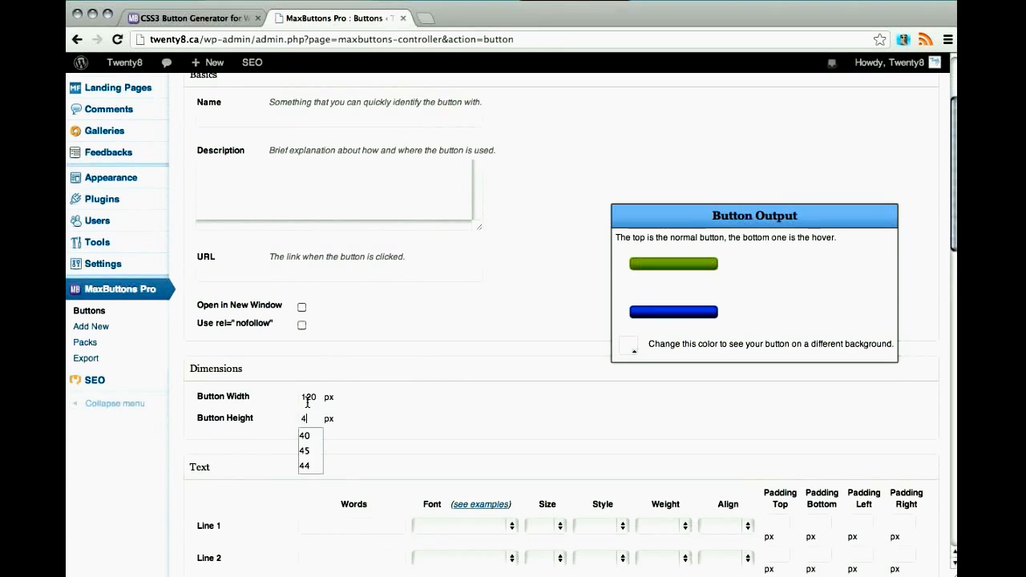
pyautogui.write('0')
# - Upload shopping-cart.png from the MaxButtons Video folder as the button's icon image
pyautogui.scroll(-3, 461, 402)
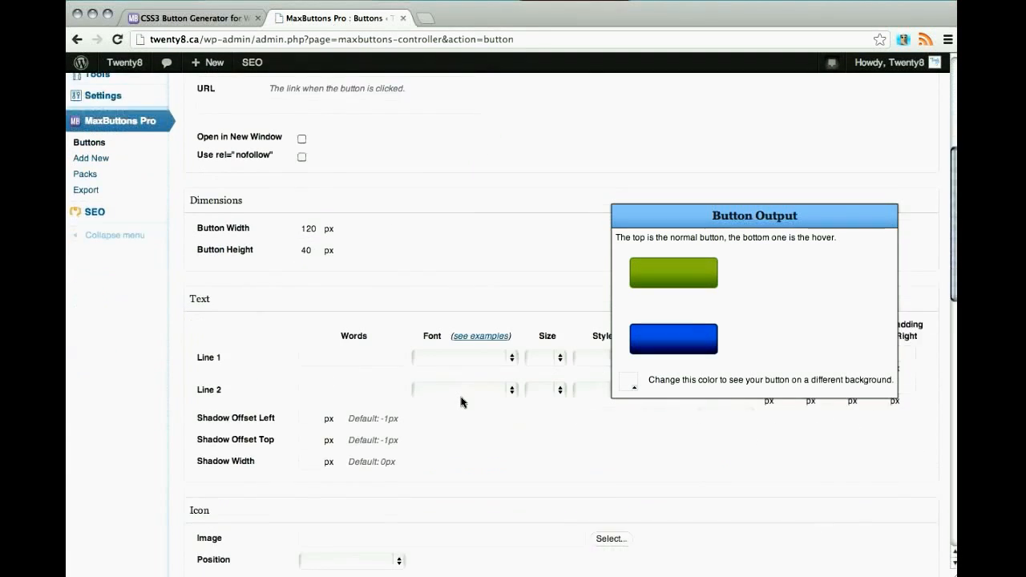
pyautogui.scroll(-2, 461, 403)
pyautogui.click(607, 497)
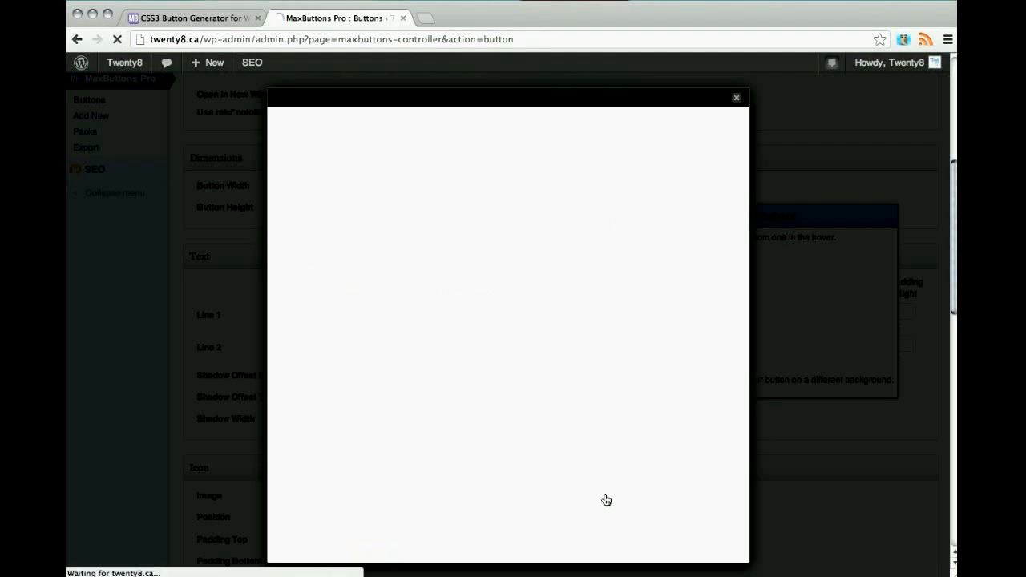
pyautogui.click(518, 266)
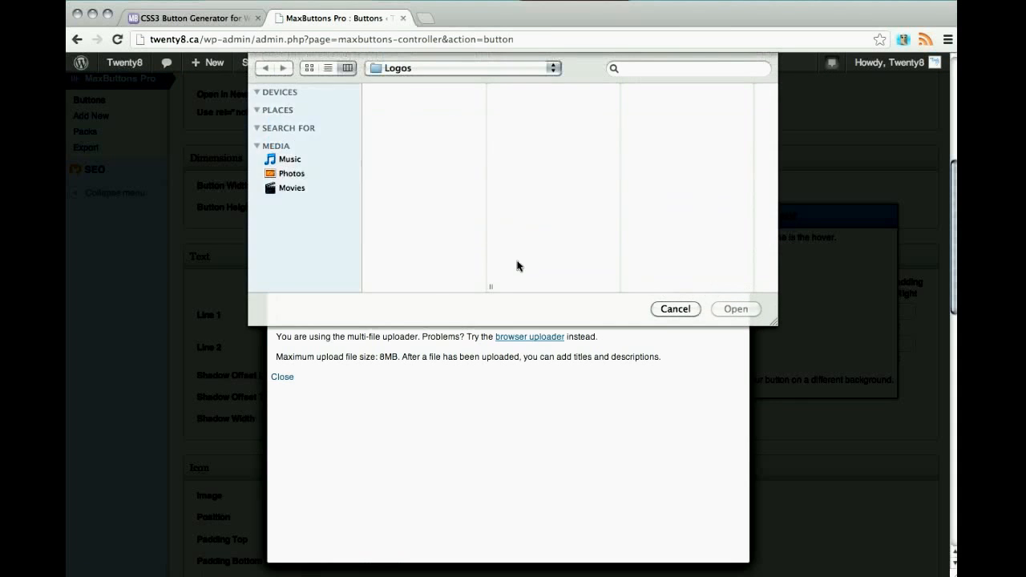
pyautogui.scroll(-3, 309, 218)
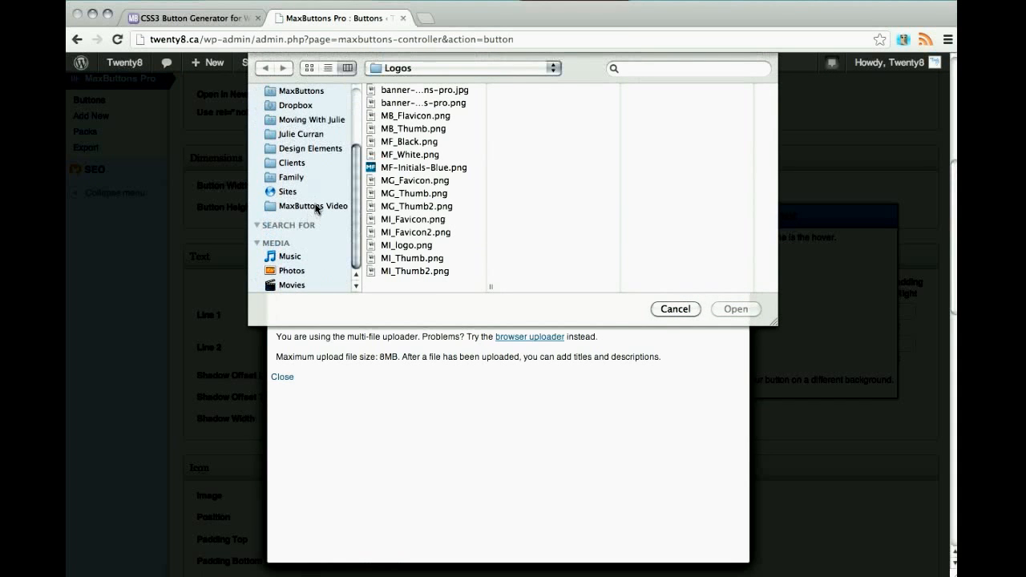
pyautogui.click(315, 206)
pyautogui.click(413, 154)
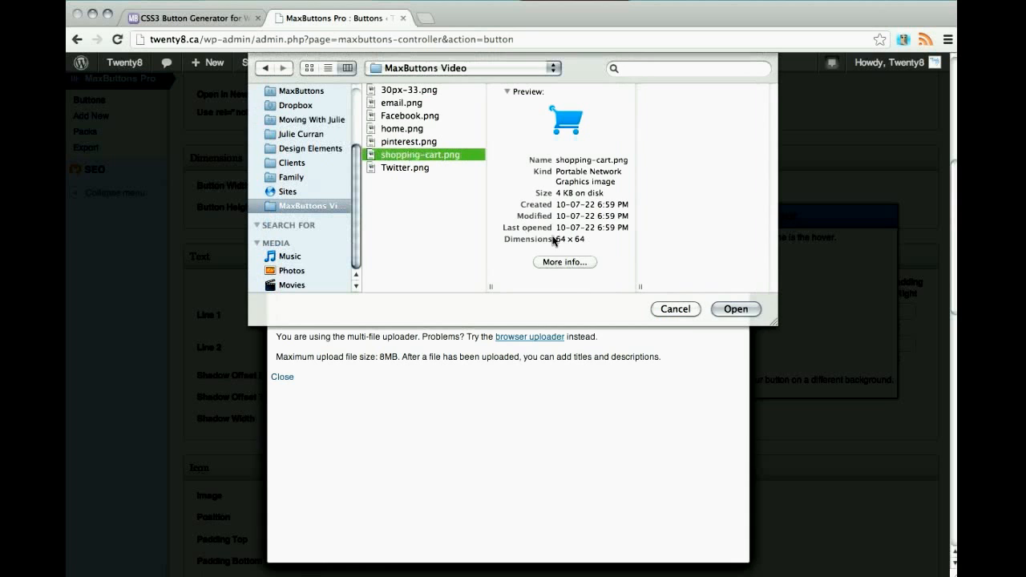
pyautogui.click(736, 310)
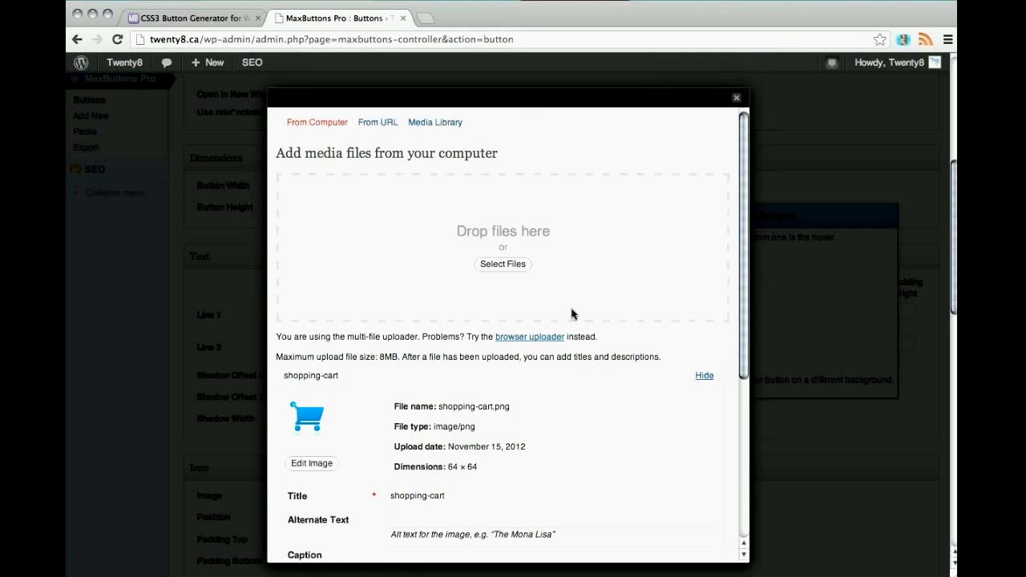
# - Edit the uploaded shopping-cart image and scale it down proportionally
pyautogui.scroll(-7, 572, 313)
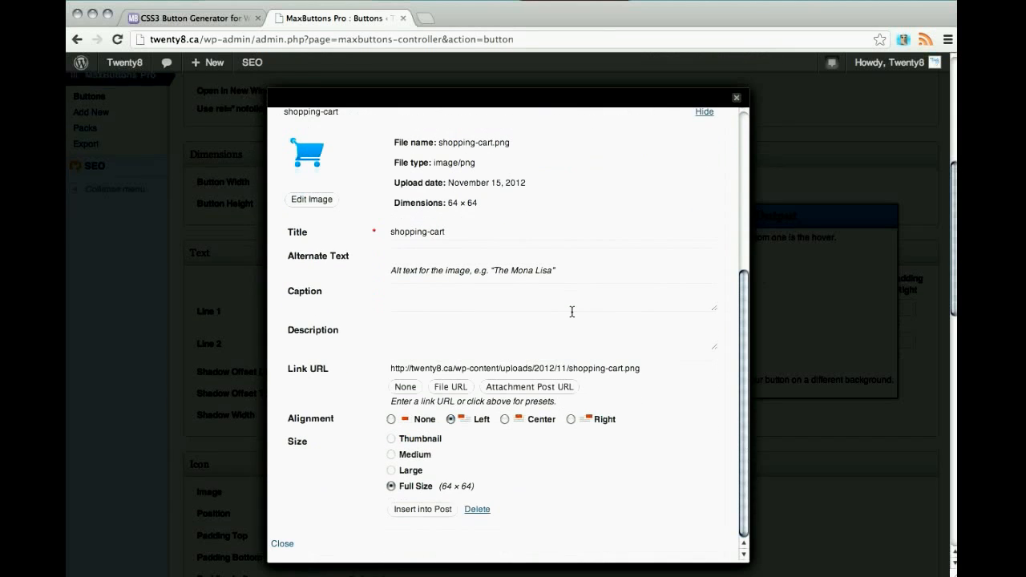
pyautogui.scroll(-1, 572, 312)
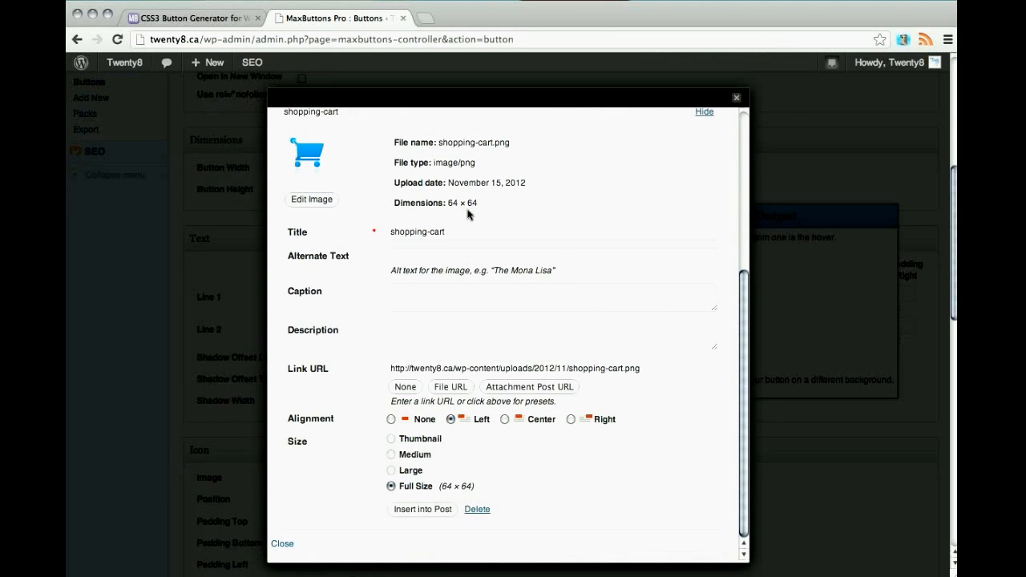
pyautogui.scroll(2, 489, 215)
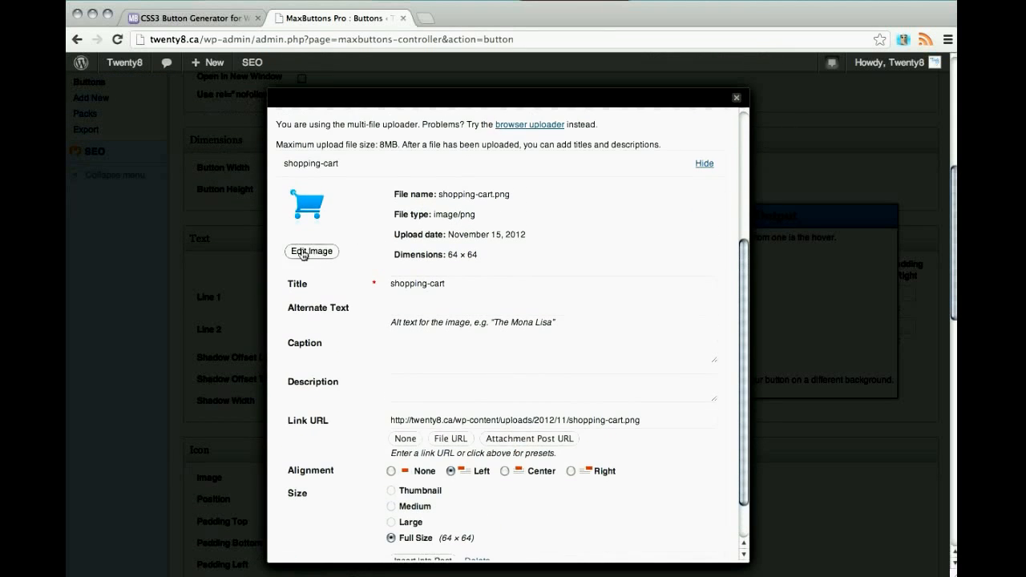
pyautogui.click(303, 255)
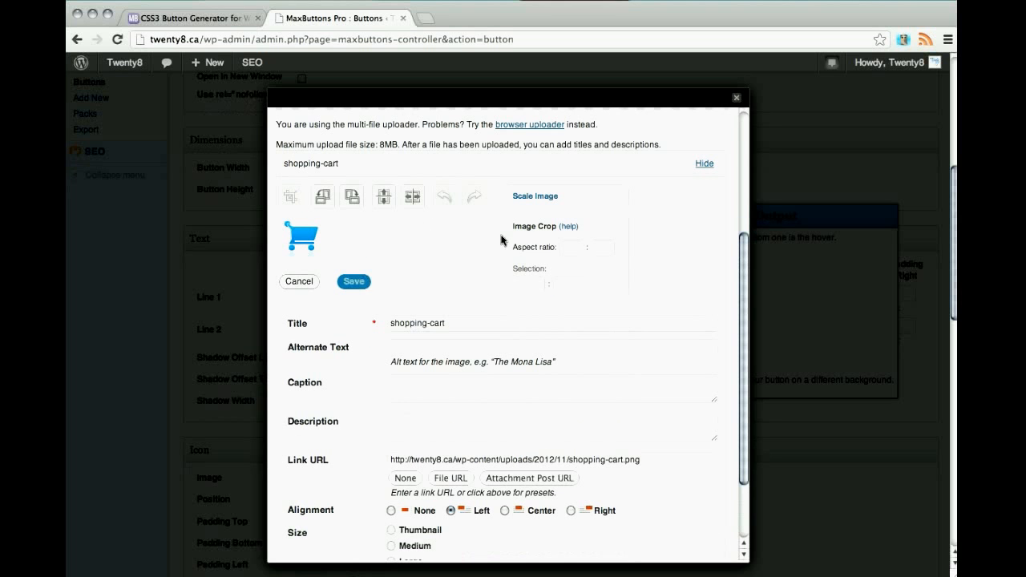
pyautogui.click(534, 197)
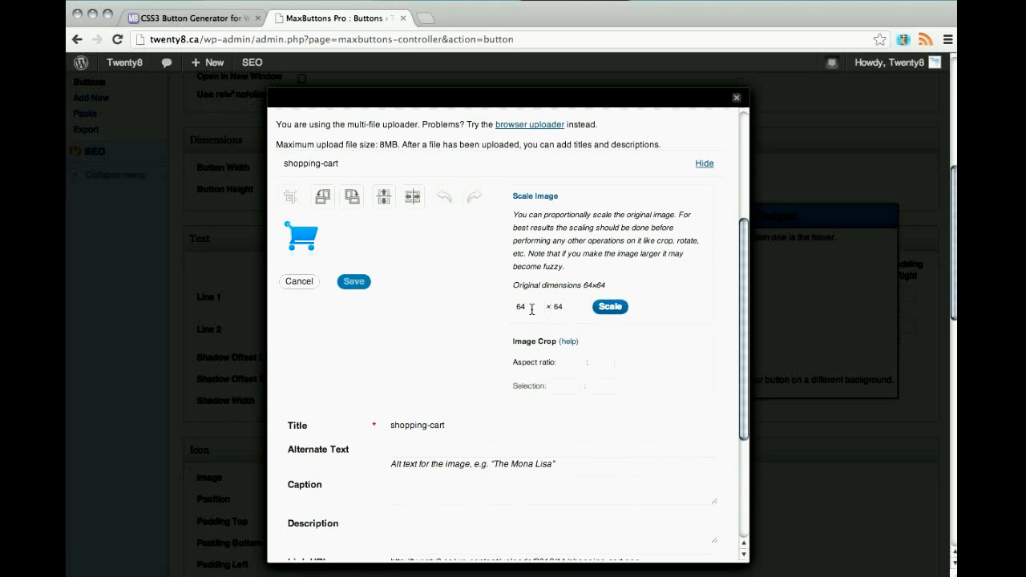
pyautogui.click(603, 308)
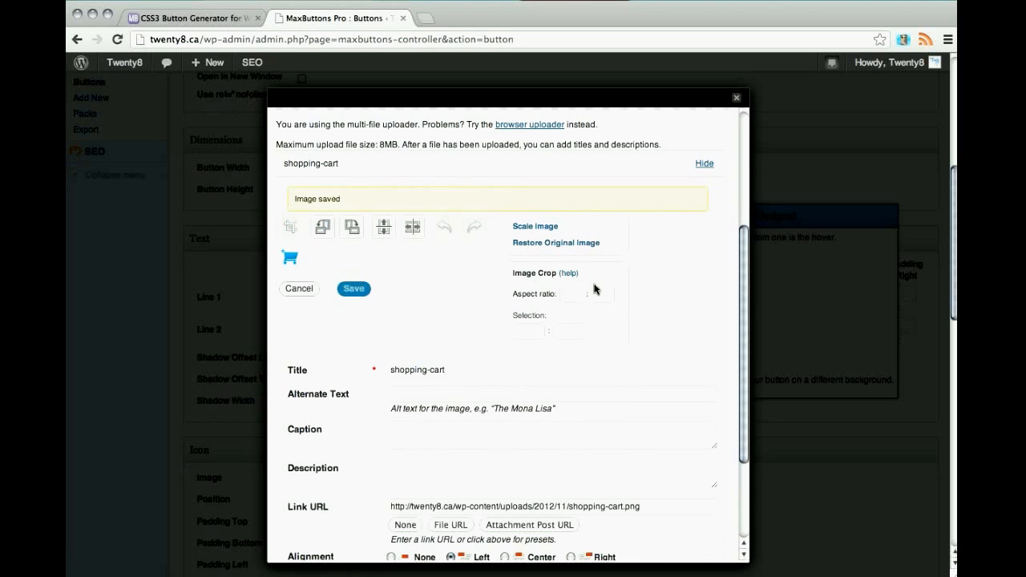
# - Insert the full-size shopping-cart image as the button's icon and set its position to Left of text
pyautogui.scroll(-4, 495, 319)
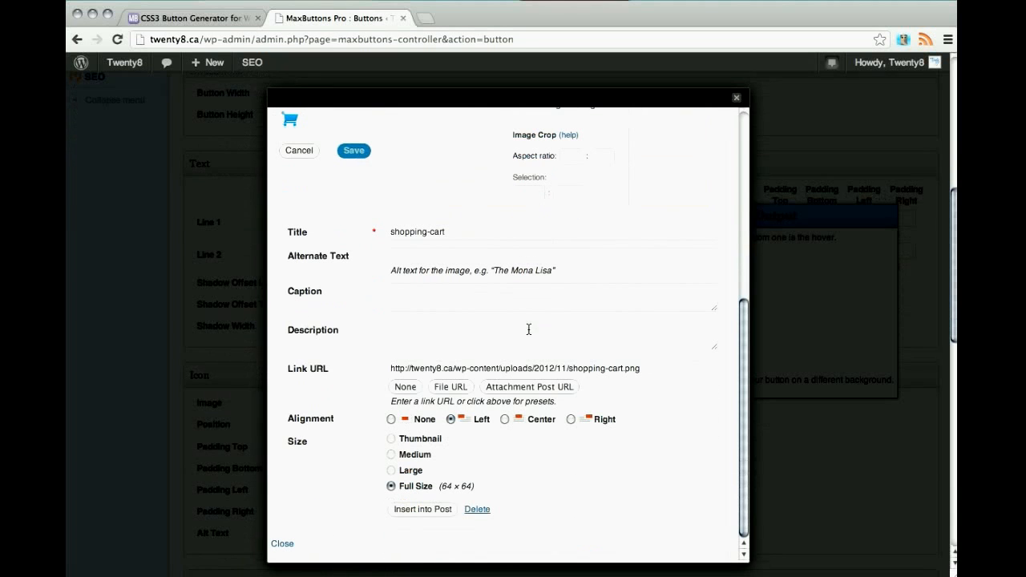
pyautogui.click(427, 511)
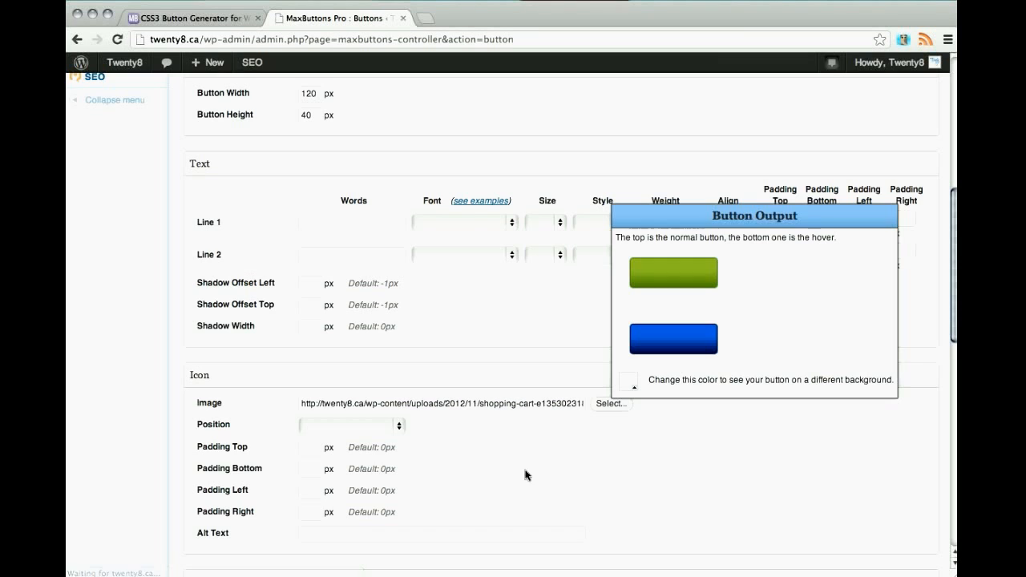
pyautogui.click(399, 426)
pyautogui.click(375, 438)
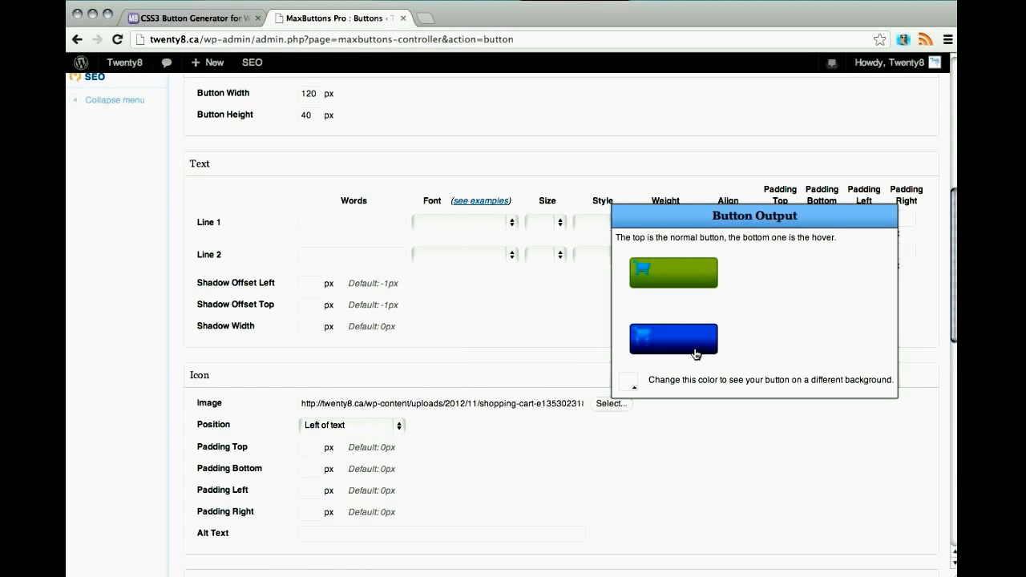
# - Set the button height to 34 px and the button width to 140 px
pyautogui.scroll(3, 482, 351)
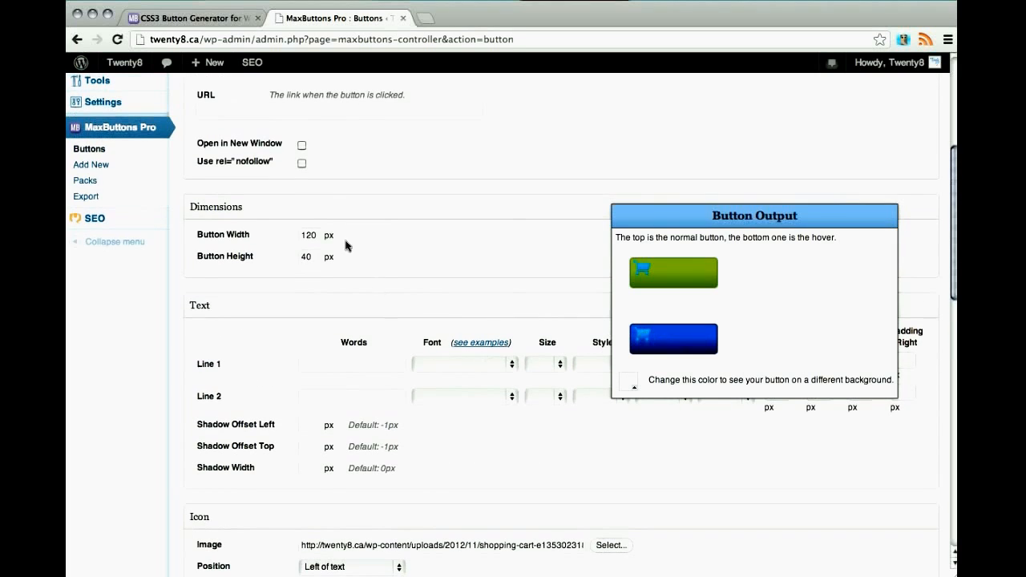
pyautogui.moveTo(314, 256); pyautogui.dragTo(272, 257)
pyautogui.write('34')
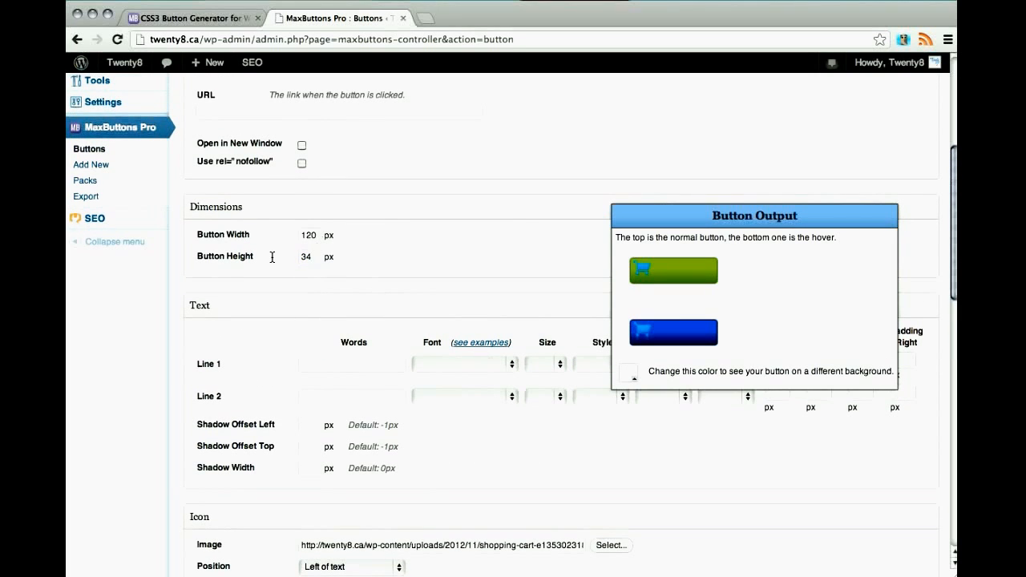
pyautogui.moveTo(316, 237); pyautogui.dragTo(301, 239)
pyautogui.write('140')
pyautogui.press('Tab')
pyautogui.click(429, 255)
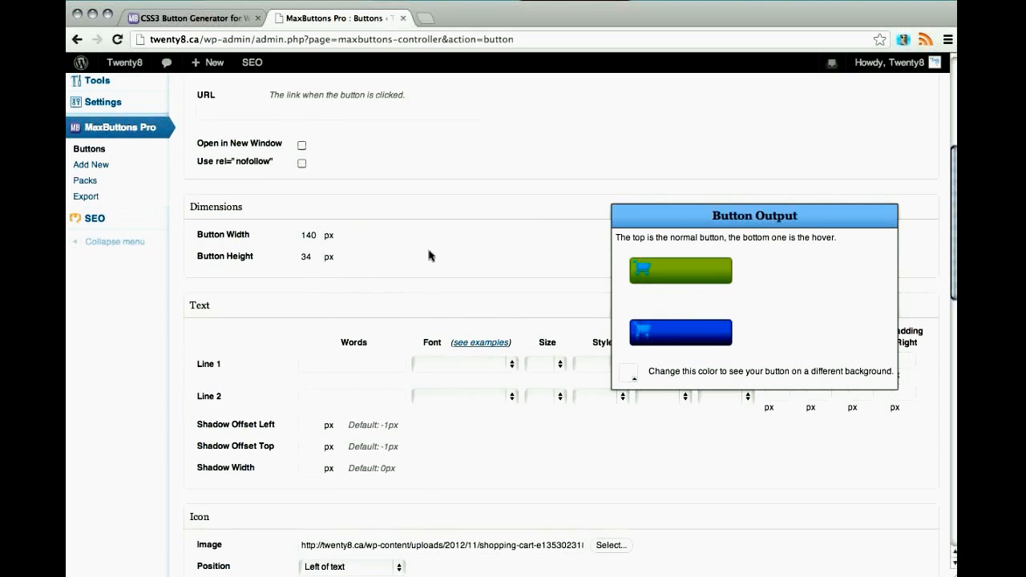
# - Set the icon's top padding to 4 px and its left padding to 4 px
pyautogui.scroll(-5, 429, 255)
pyautogui.click(309, 374)
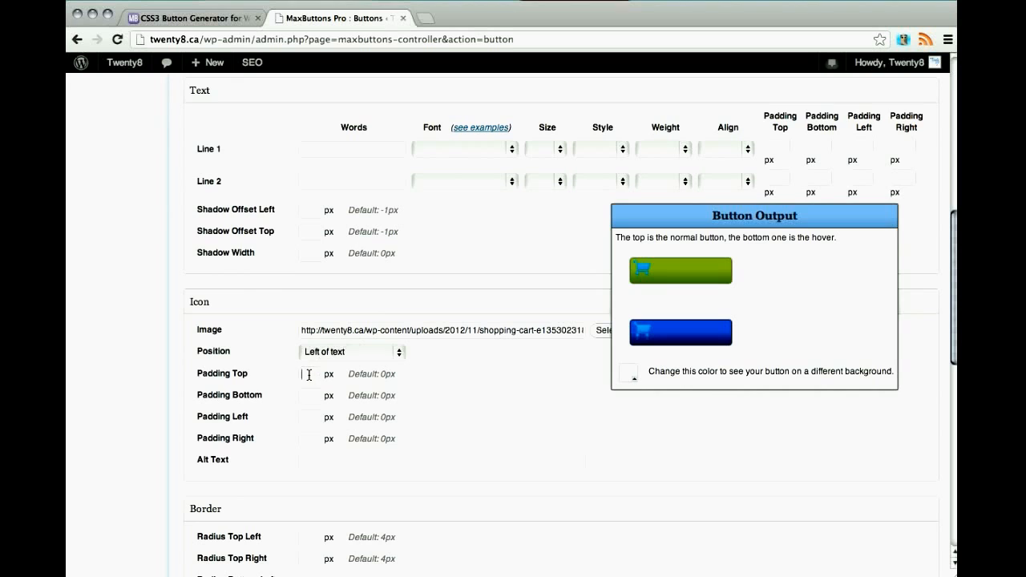
pyautogui.write('4')
pyautogui.click(418, 417)
pyautogui.click(310, 422)
pyautogui.write('6')
pyautogui.click(499, 417)
pyautogui.write('4')
pyautogui.click(441, 395)
pyautogui.scroll(1, 504, 375)
pyautogui.scroll(-1, 503, 373)
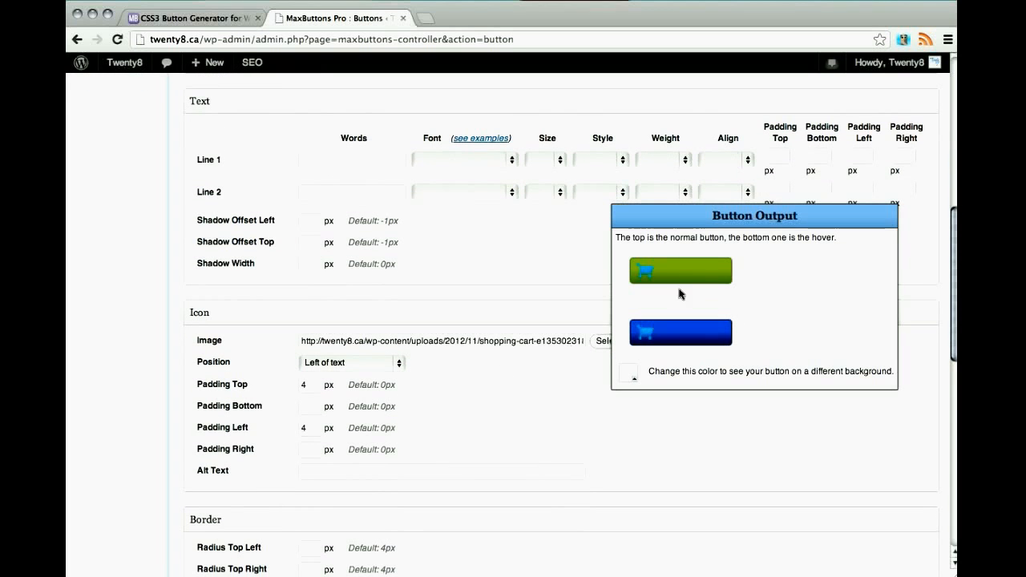
# - Enter "Add to Cart" as the words for Line 1 of the button text
pyautogui.scroll(-5, 385, 382)
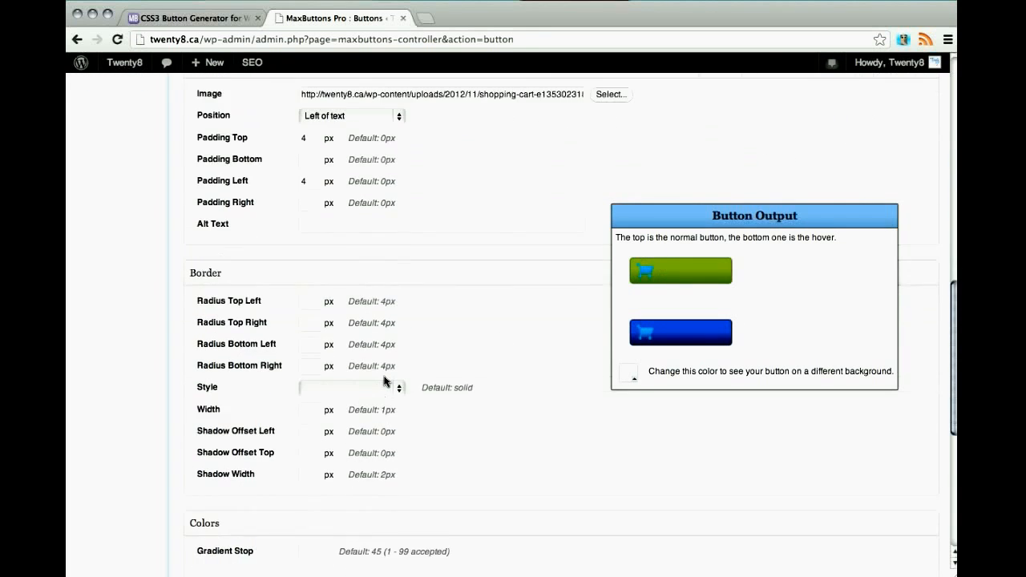
pyautogui.scroll(3, 385, 383)
pyautogui.scroll(4, 384, 381)
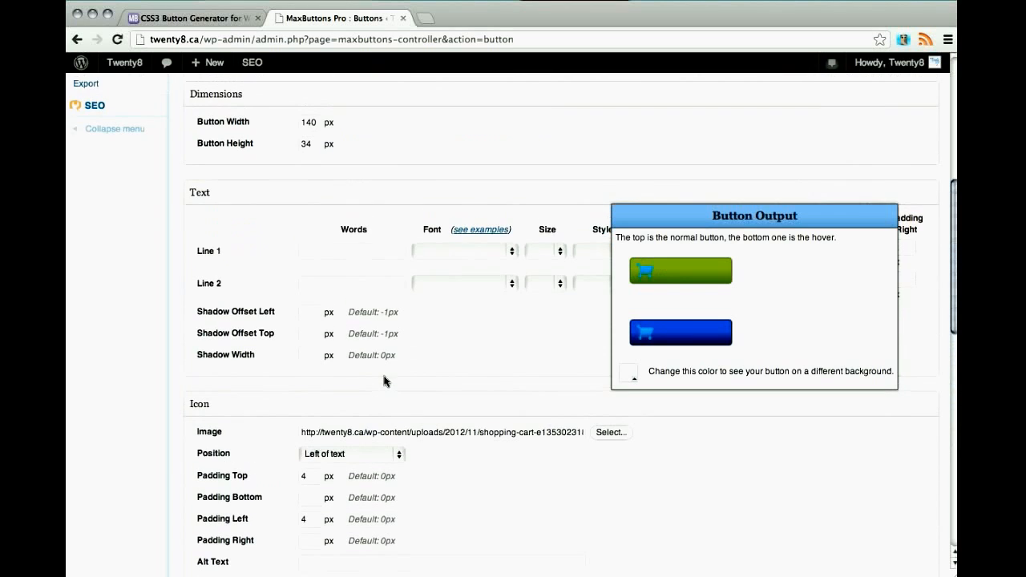
pyautogui.write('A')
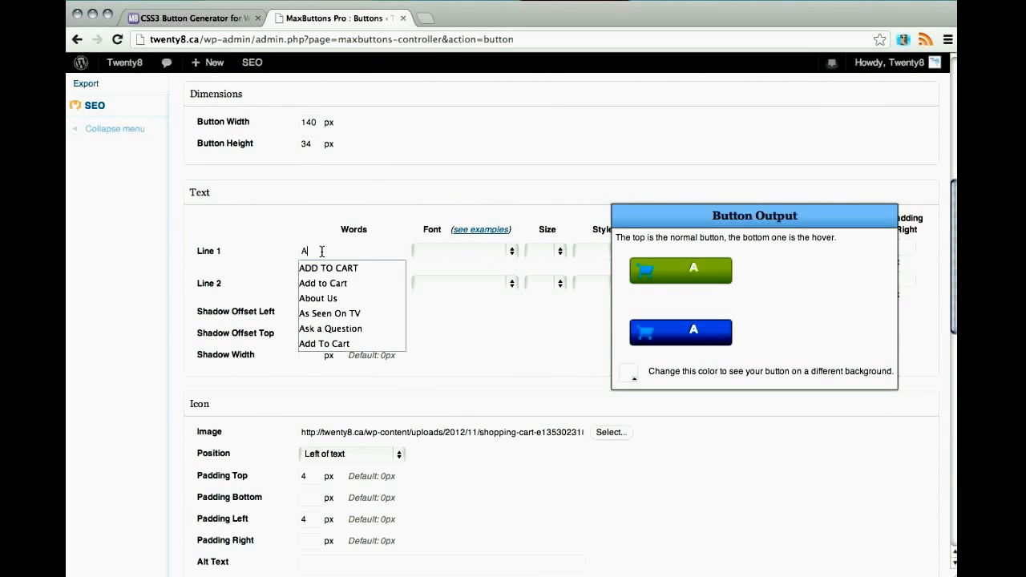
pyautogui.write('dd to Cart')
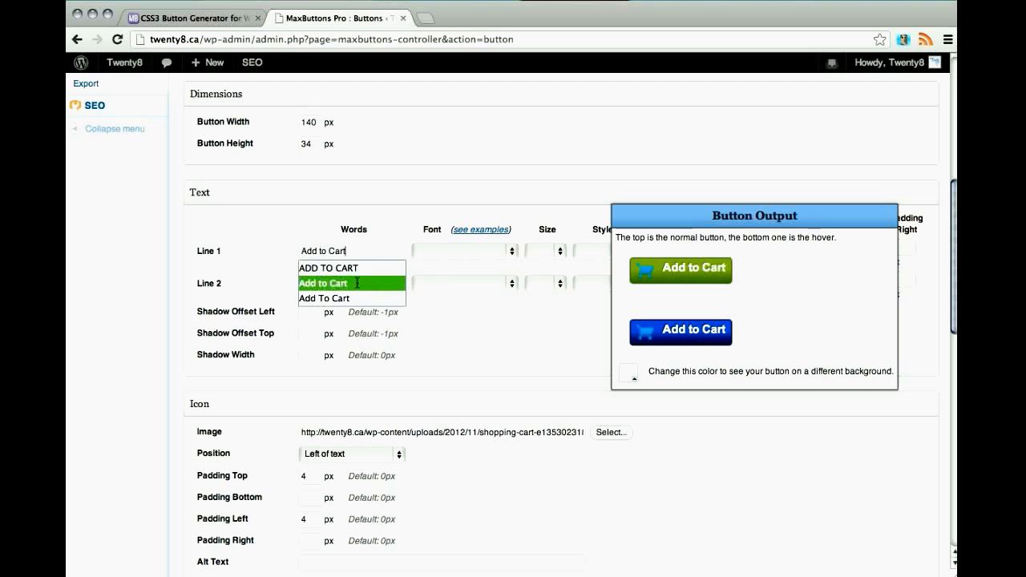
pyautogui.click(473, 314)
# - Set the top padding of the Line 1 text to 10 px
pyautogui.scroll(-3, 473, 315)
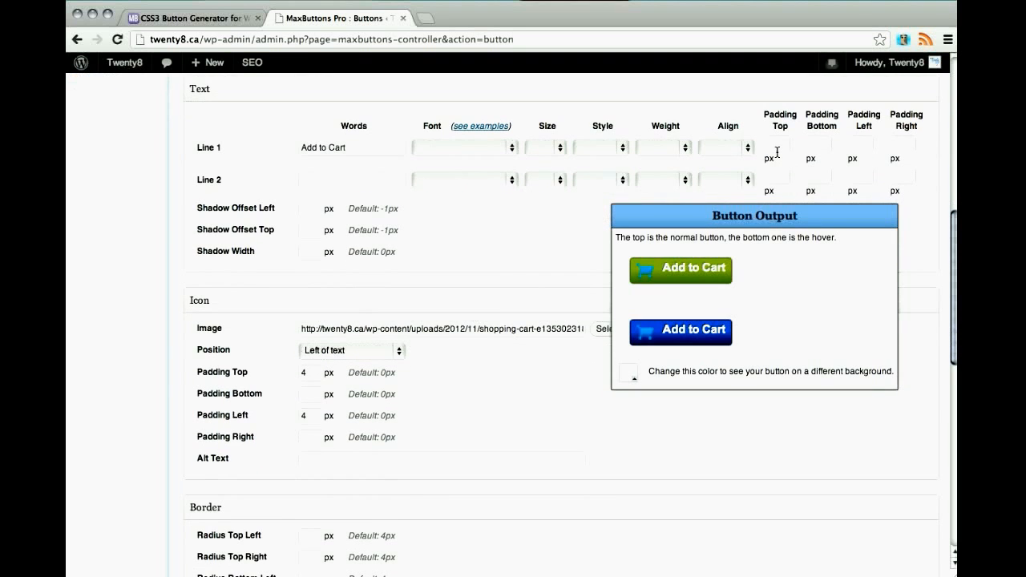
pyautogui.write('4')
pyautogui.press('BackSpace')
pyautogui.write('7')
pyautogui.press('BackSpace')
pyautogui.write('8')
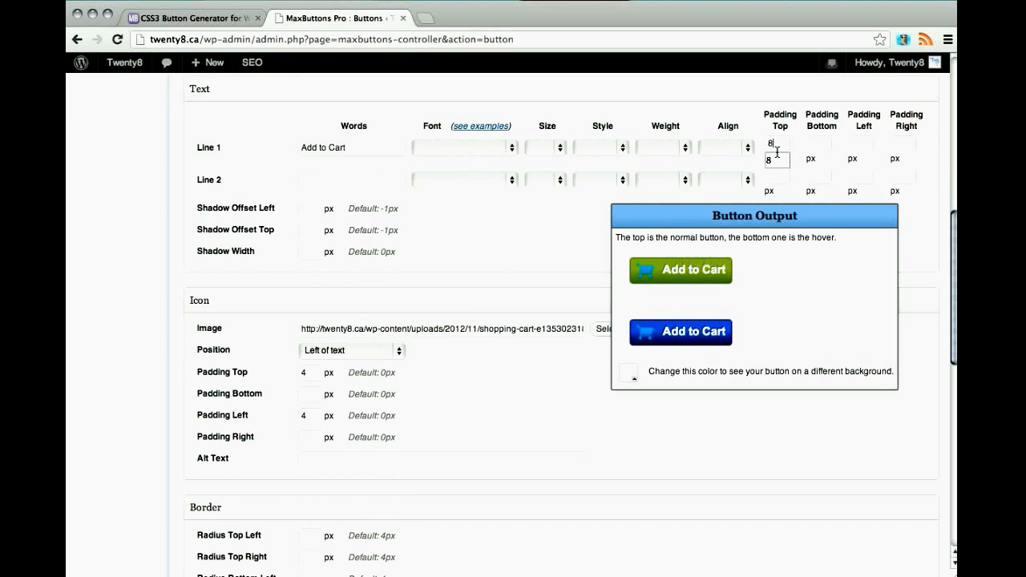
pyautogui.press('BackSpace')
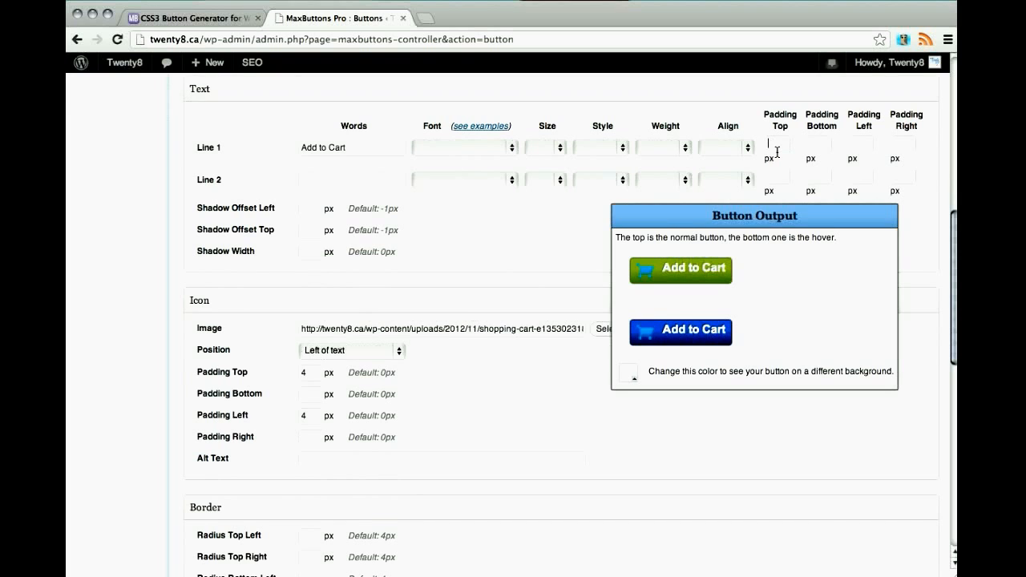
pyautogui.write('10')
pyautogui.press('Down')
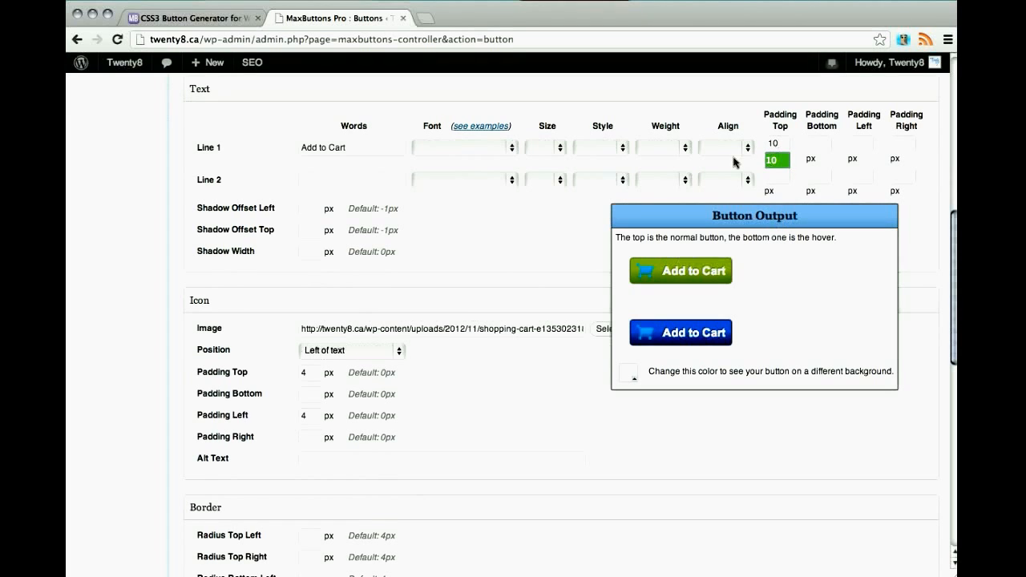
pyautogui.press('Return')
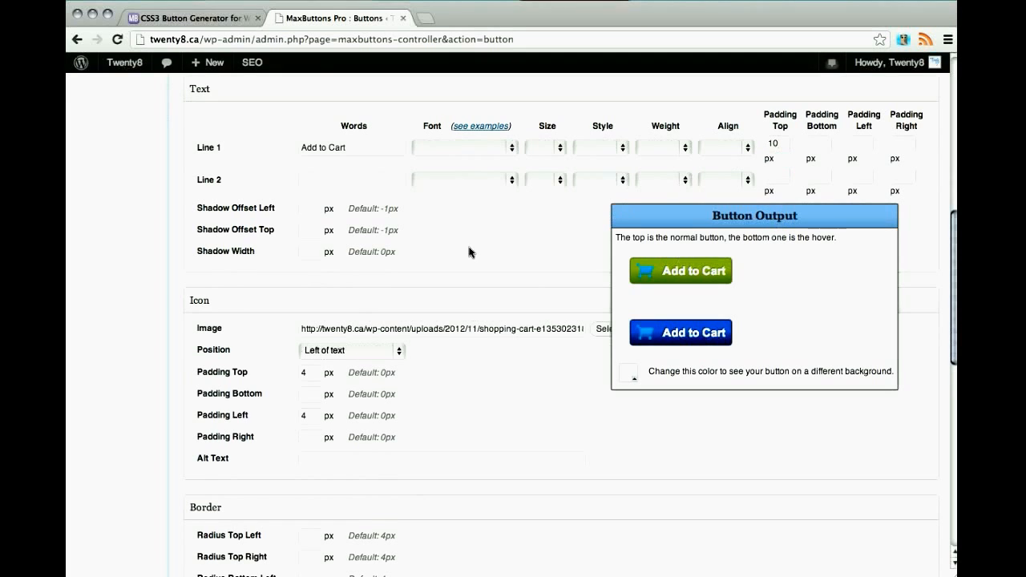
# - Set the font of the Line 1 text to Open Sans (Google Web Font)
pyautogui.click(514, 149)
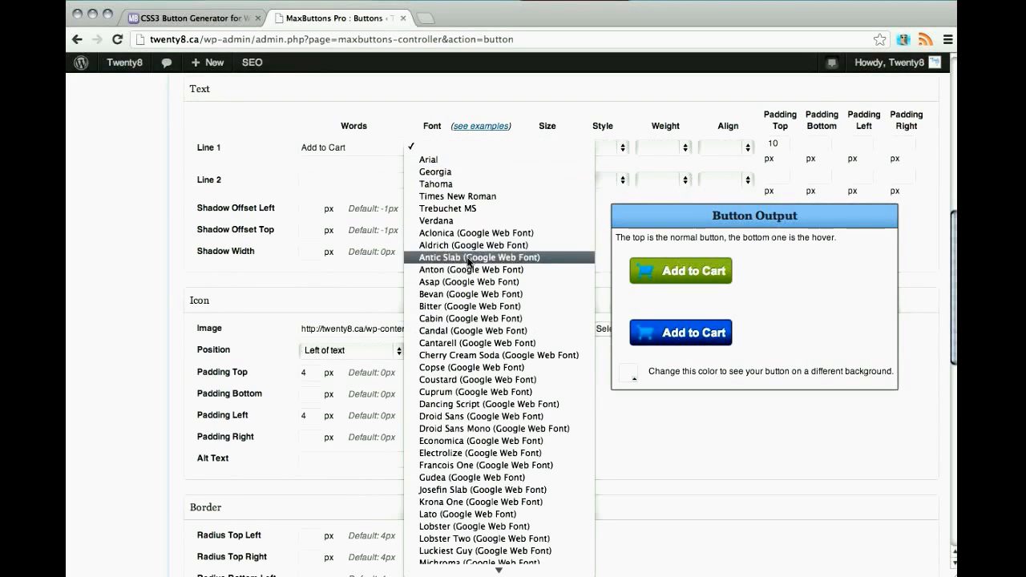
pyautogui.scroll(-1, 471, 271)
pyautogui.scroll(-3, 470, 271)
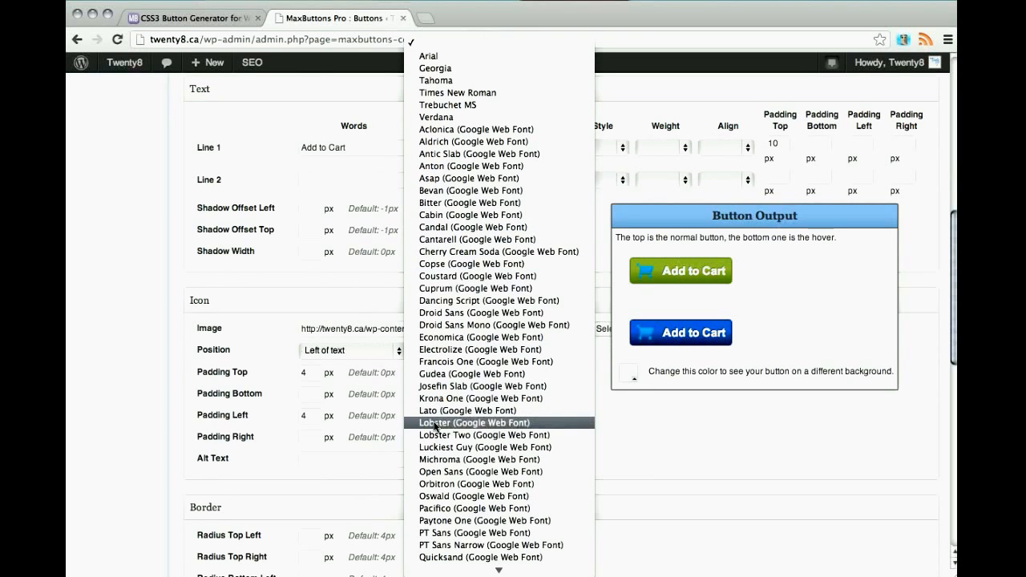
pyautogui.click(441, 472)
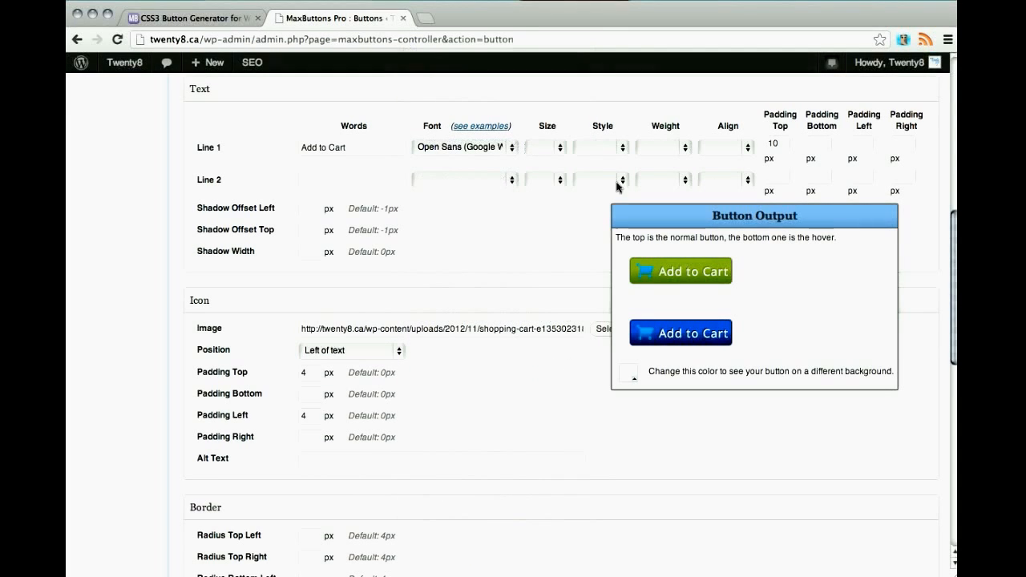
# - Set the font size of the Line 1 text to 14px
pyautogui.click(559, 147)
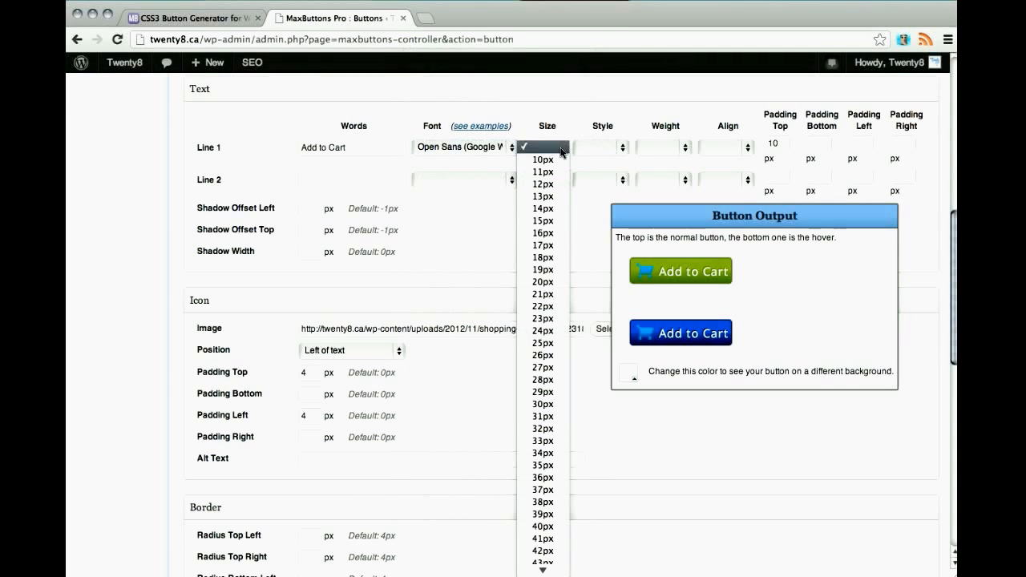
pyautogui.click(542, 196)
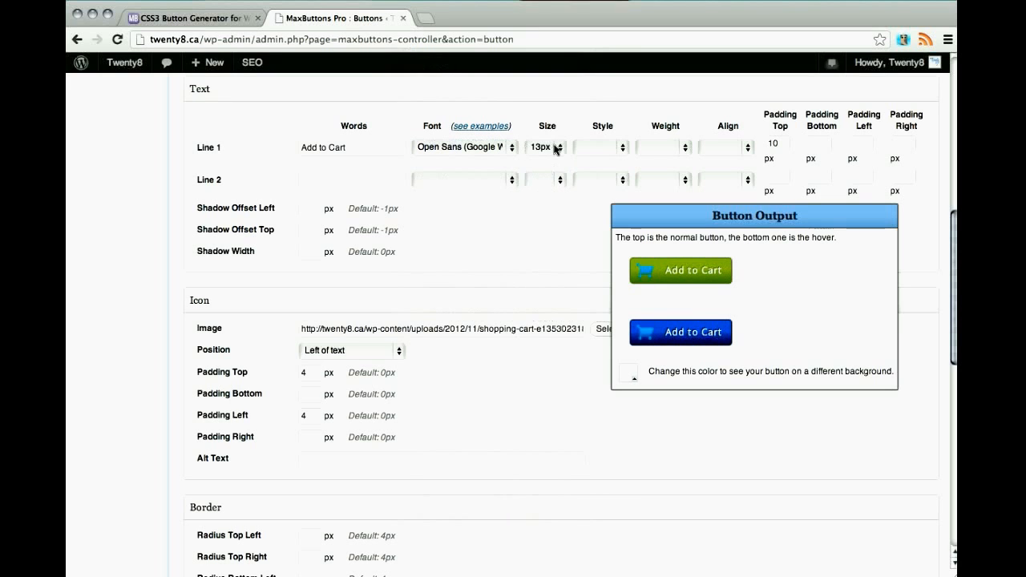
pyautogui.click(558, 149)
pyautogui.click(559, 161)
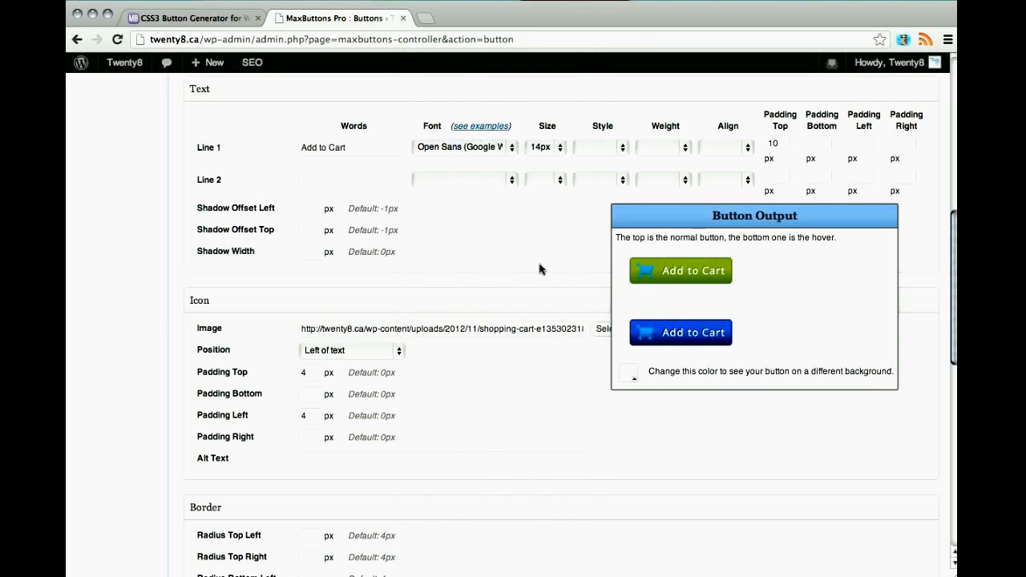
# - Change the normal state's Gradient Start colour to a very pale, nearly white blue
pyautogui.scroll(-5, 539, 269)
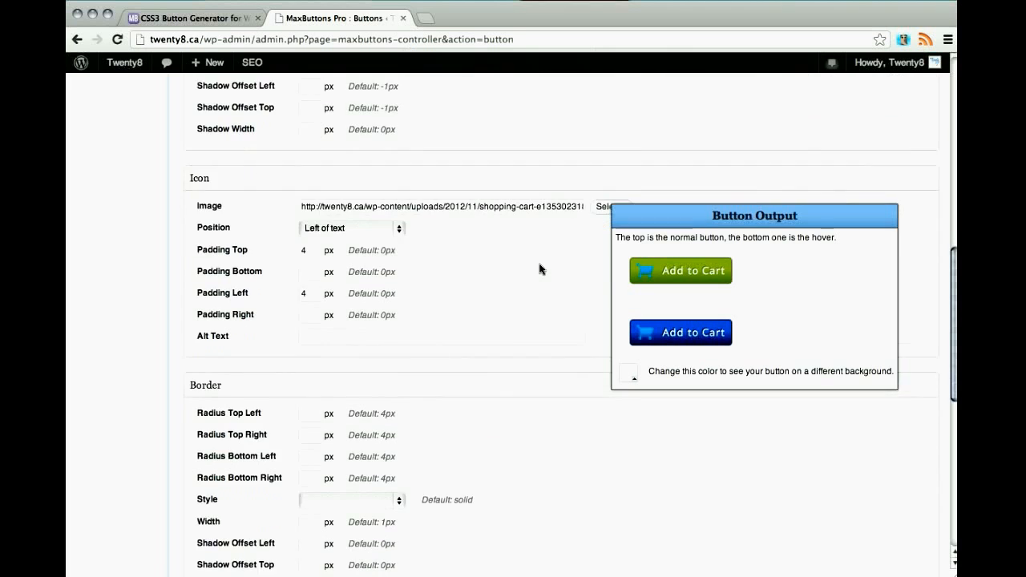
pyautogui.scroll(-10, 540, 269)
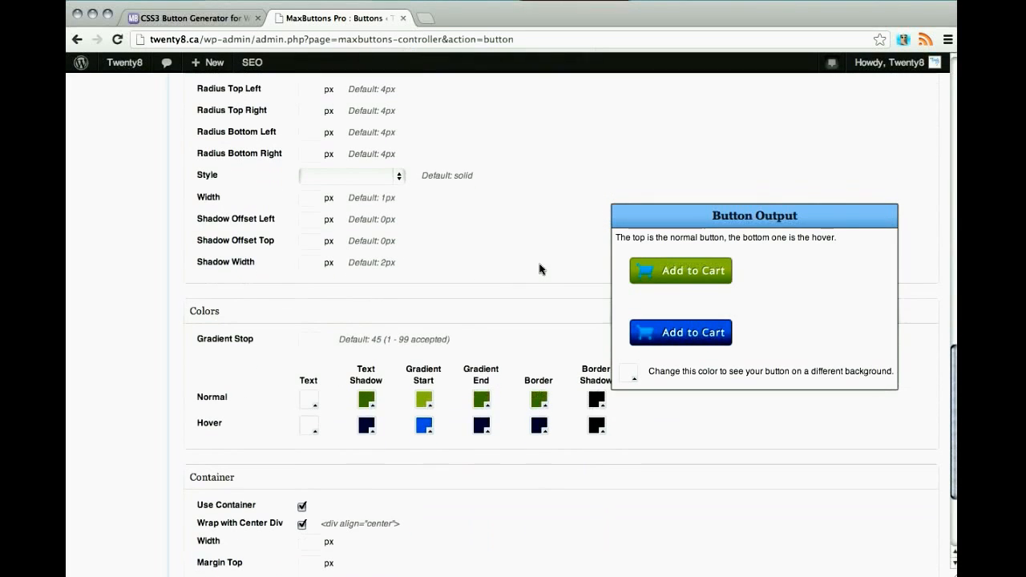
pyautogui.scroll(1, 486, 293)
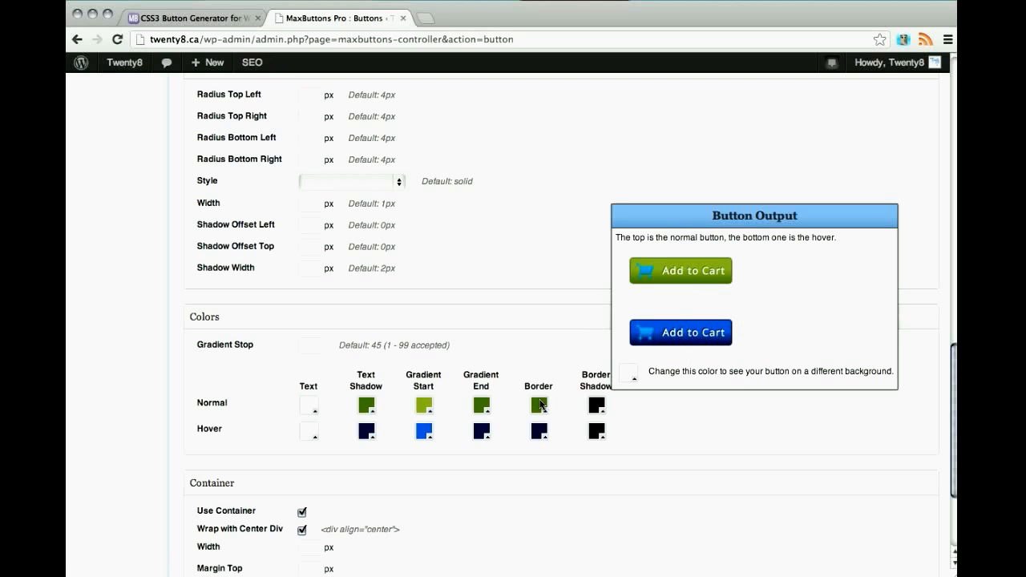
pyautogui.click(426, 408)
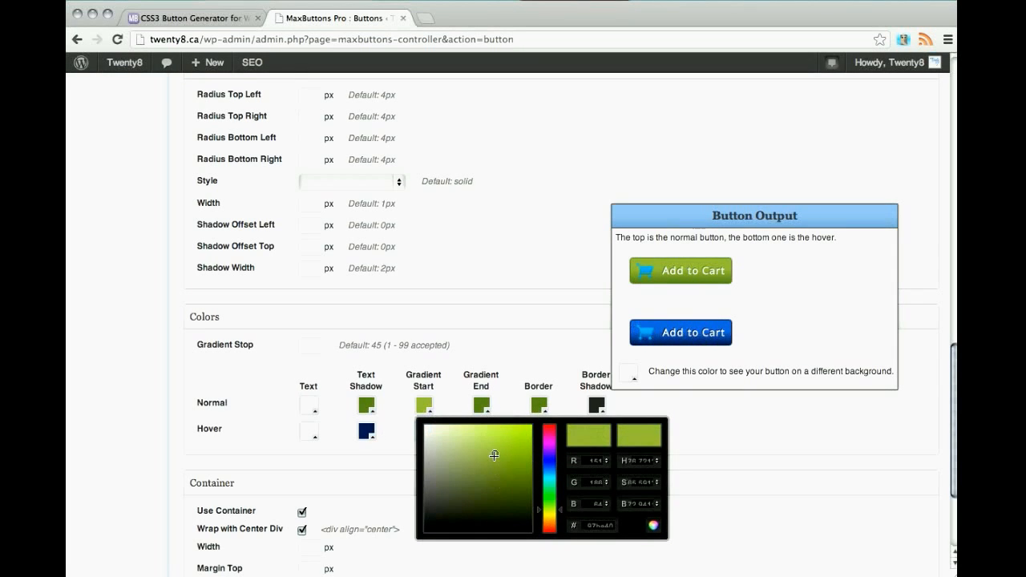
pyautogui.moveTo(494, 455); pyautogui.dragTo(480, 452)
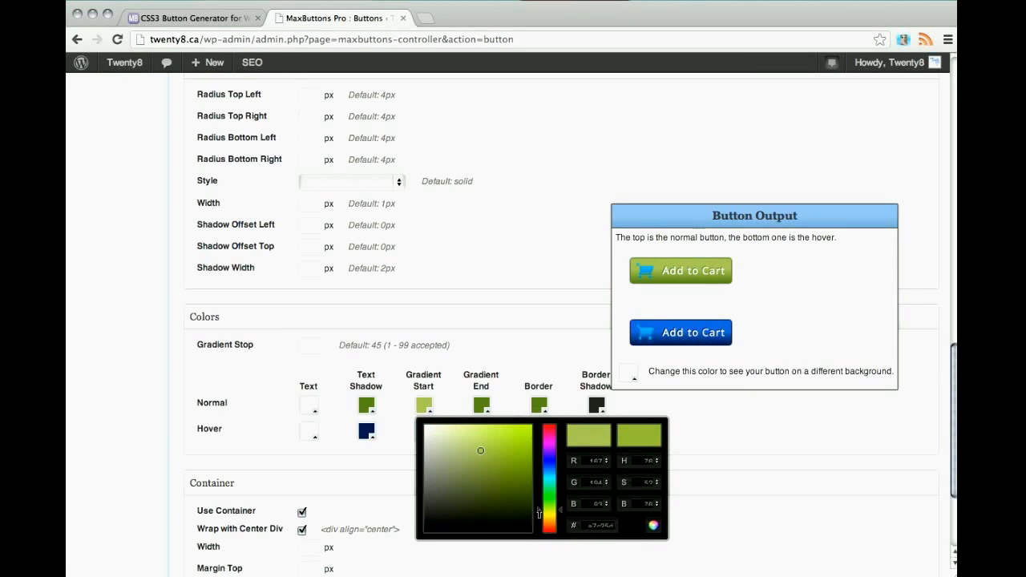
pyautogui.moveTo(537, 514); pyautogui.dragTo(537, 471)
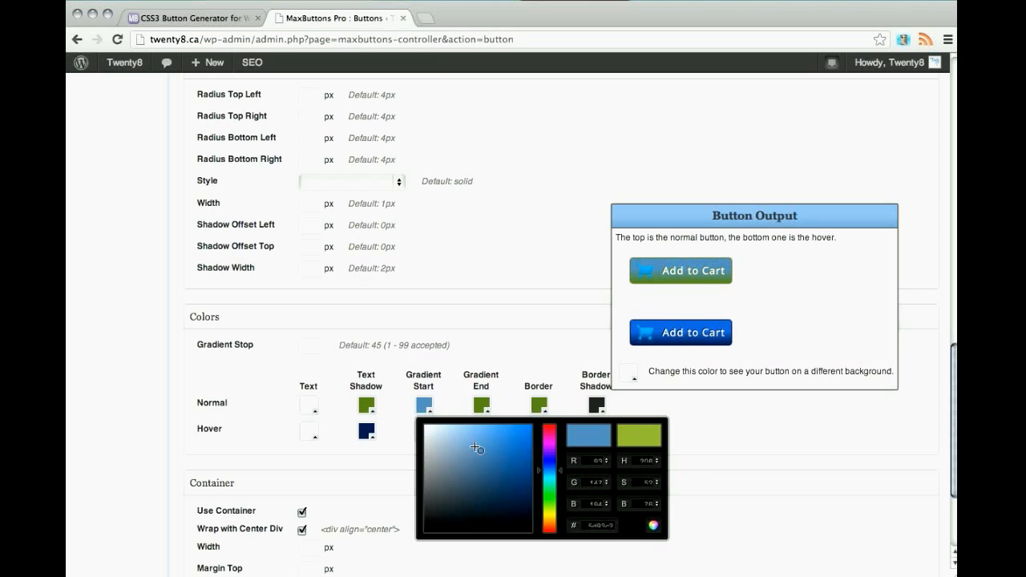
pyautogui.moveTo(477, 448)
pyautogui.mouseDown()
pyautogui.moveTo(565, 455)
pyautogui.moveTo(505, 437)
pyautogui.moveTo(533, 432)
pyautogui.moveTo(431, 430)
pyautogui.mouseUp()
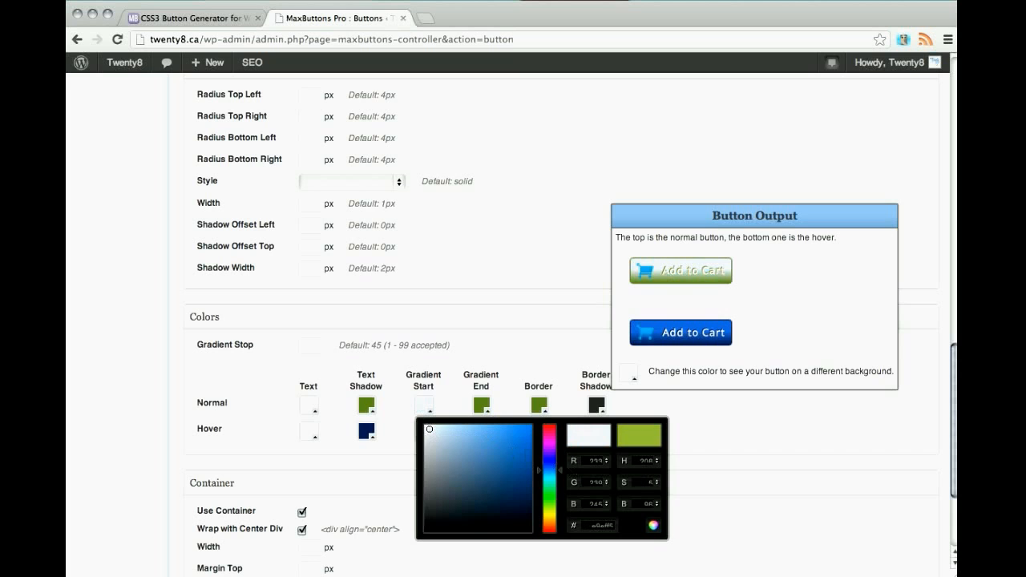
# - Copy the normal Gradient Start colour code and apply it to the hover state's Gradient End
pyautogui.doubleClick(595, 524)
pyautogui.press('super+c')
pyautogui.click(735, 438)
pyautogui.click(488, 437)
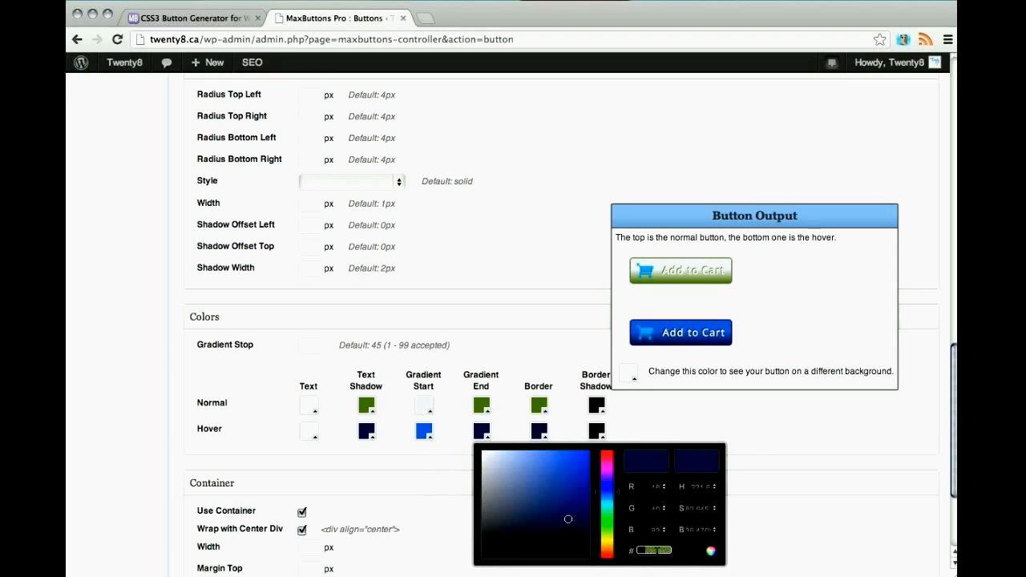
# - Apply the copied pale blue to the normal state's Gradient End and adjust it to a slightly deeper light blue
pyautogui.click(489, 412)
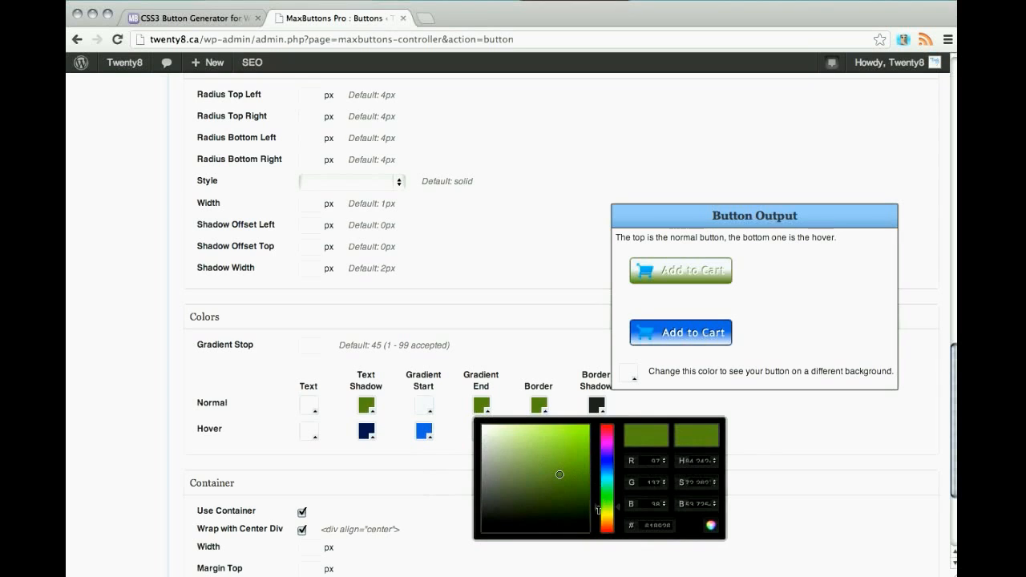
pyautogui.doubleClick(658, 526)
pyautogui.press('super+v')
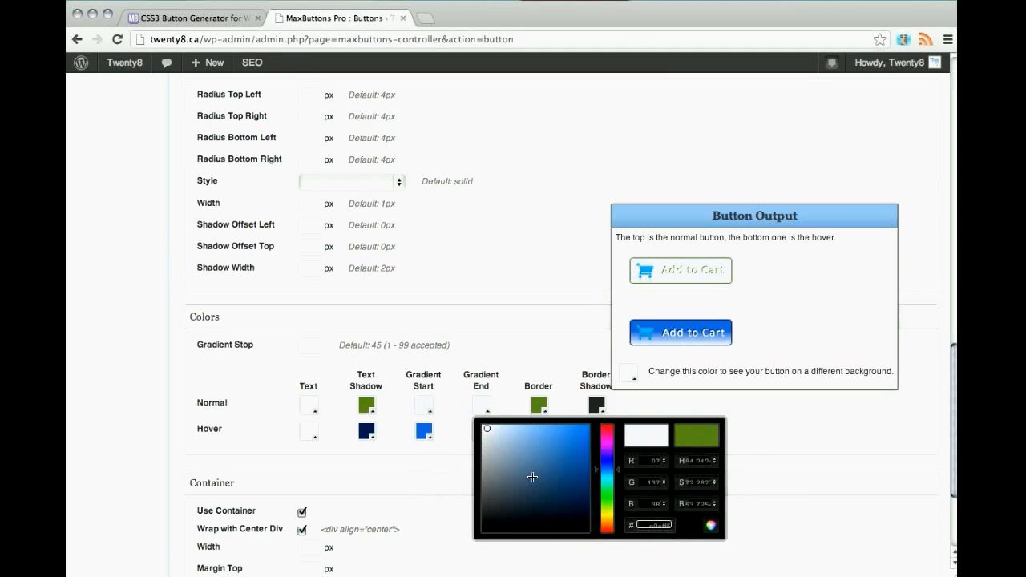
pyautogui.moveTo(489, 431); pyautogui.dragTo(508, 435)
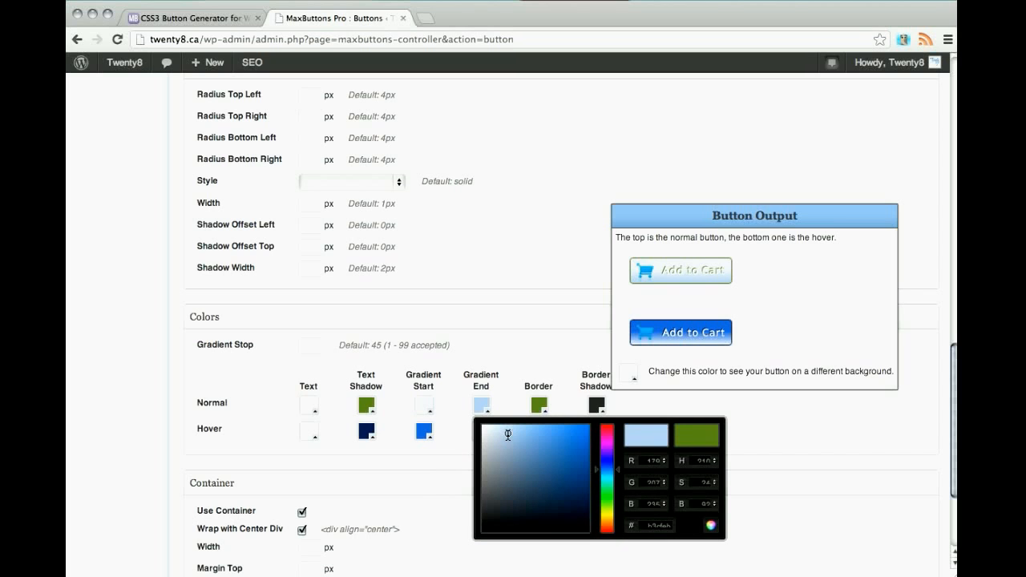
# - Copy the normal Gradient End colour code and apply it to the hover state's Gradient Start
pyautogui.doubleClick(659, 526)
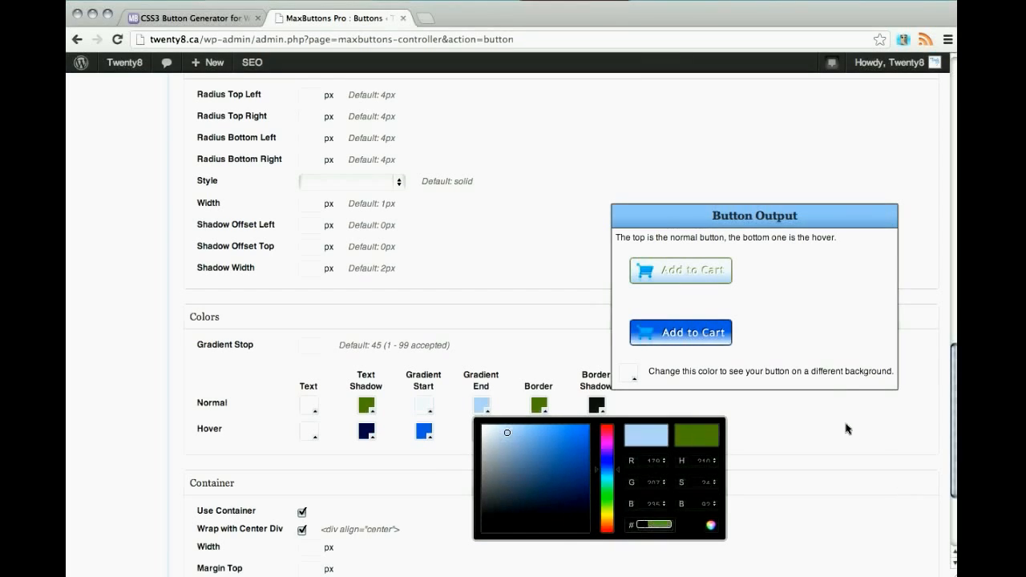
pyautogui.click(752, 527)
pyautogui.click(428, 438)
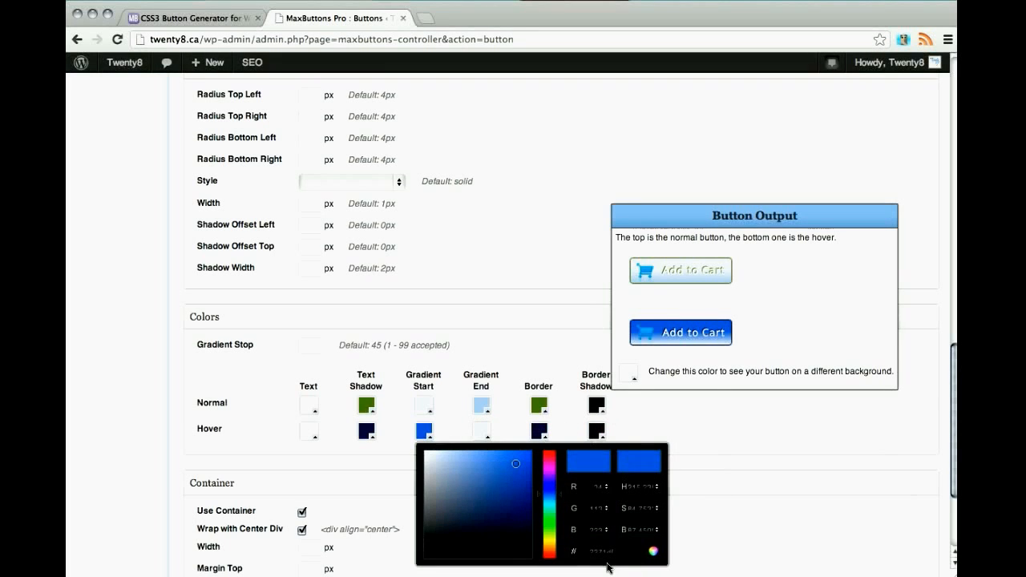
pyautogui.doubleClick(601, 552)
pyautogui.press('super+v')
pyautogui.click(729, 538)
# - Apply the copied light blue to the normal Border colour and deepen it to a medium blue
pyautogui.click(545, 414)
pyautogui.doubleClick(712, 525)
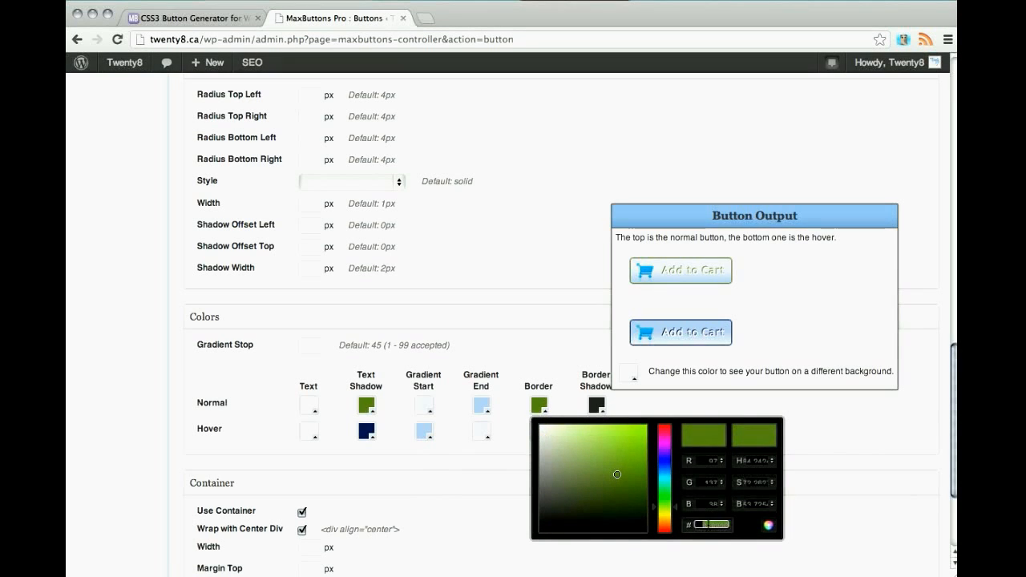
pyautogui.press('super+v')
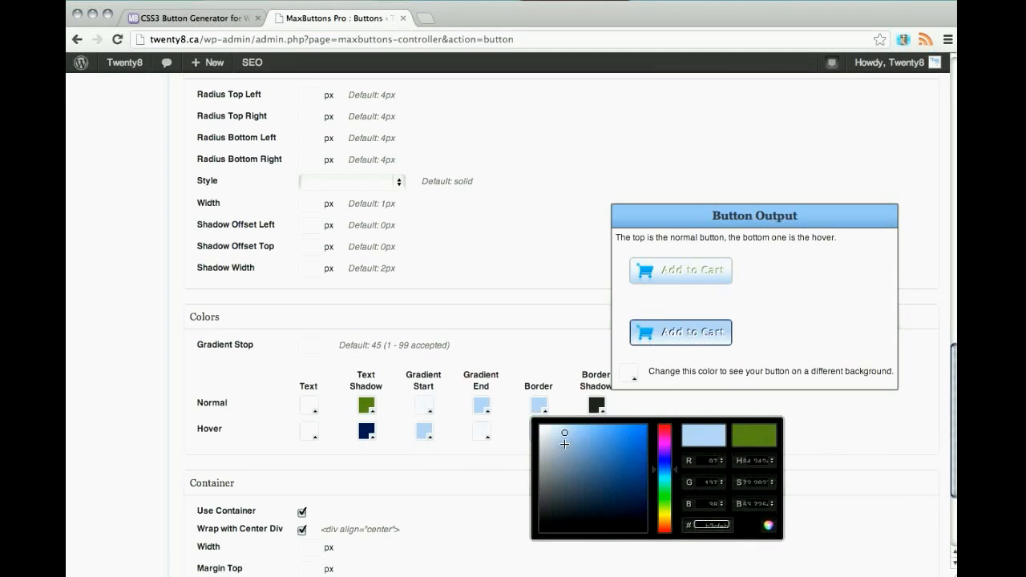
pyautogui.click(590, 440)
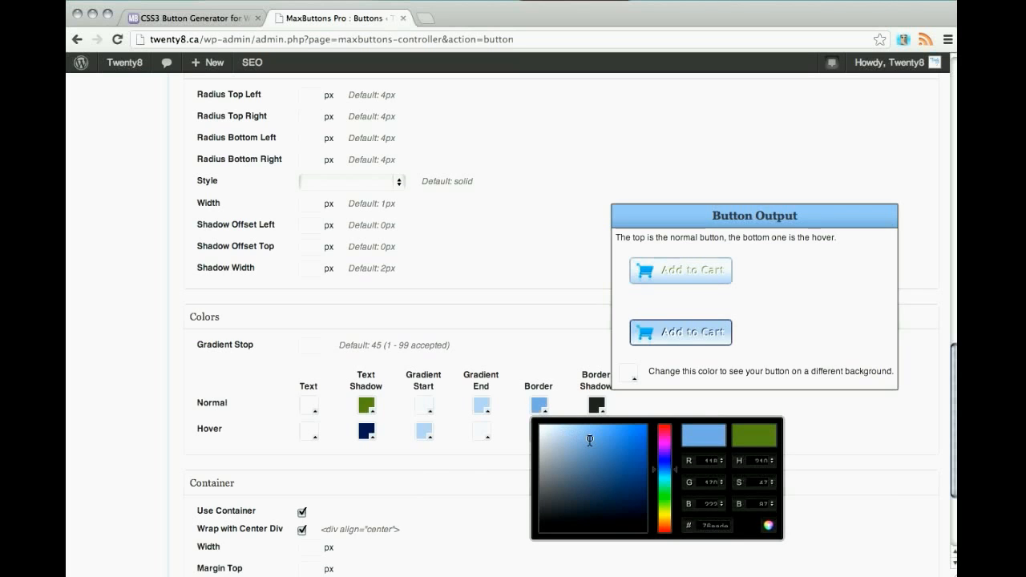
pyautogui.moveTo(590, 440); pyautogui.dragTo(607, 446)
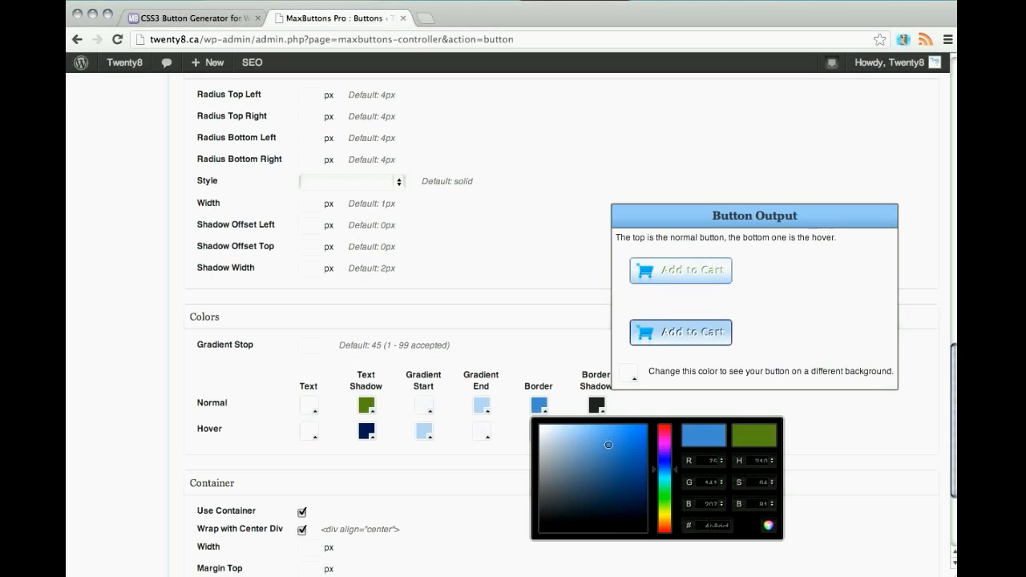
pyautogui.click(856, 539)
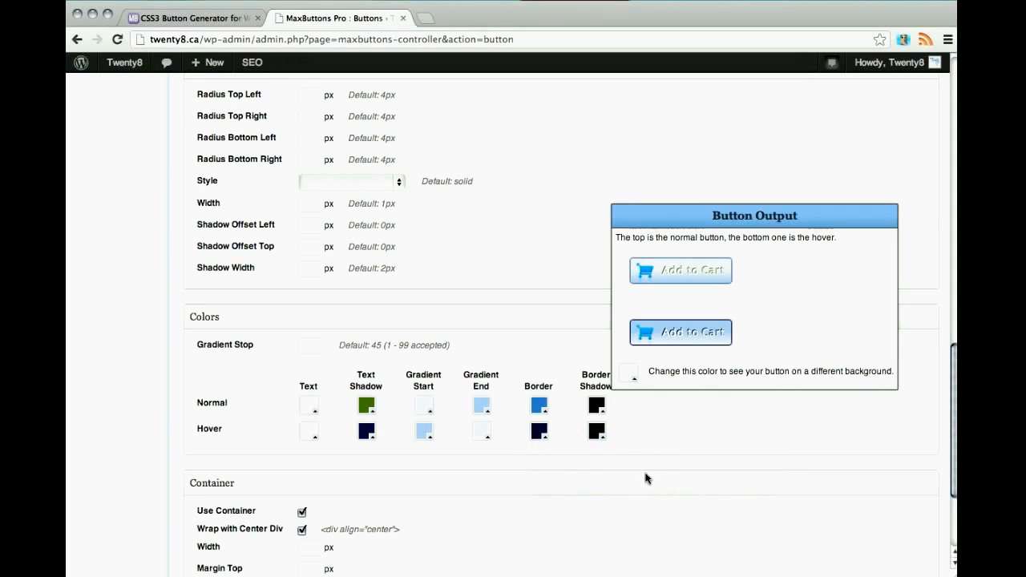
# - Apply the normal border's medium blue to the hover Border colour and set the border width to 2 px
pyautogui.click(544, 433)
pyautogui.doubleClick(716, 551)
pyautogui.press('super+v')
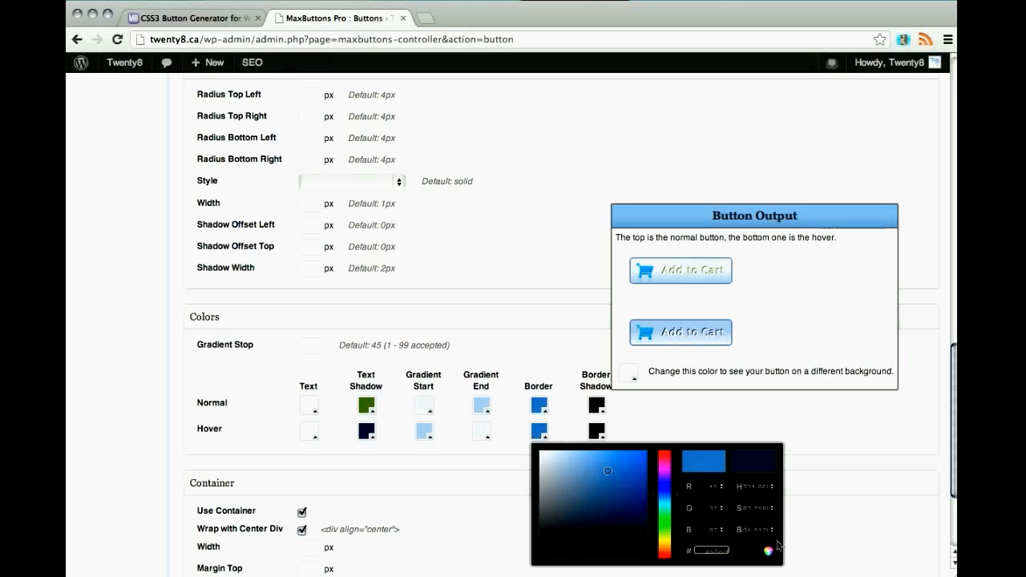
pyautogui.click(830, 540)
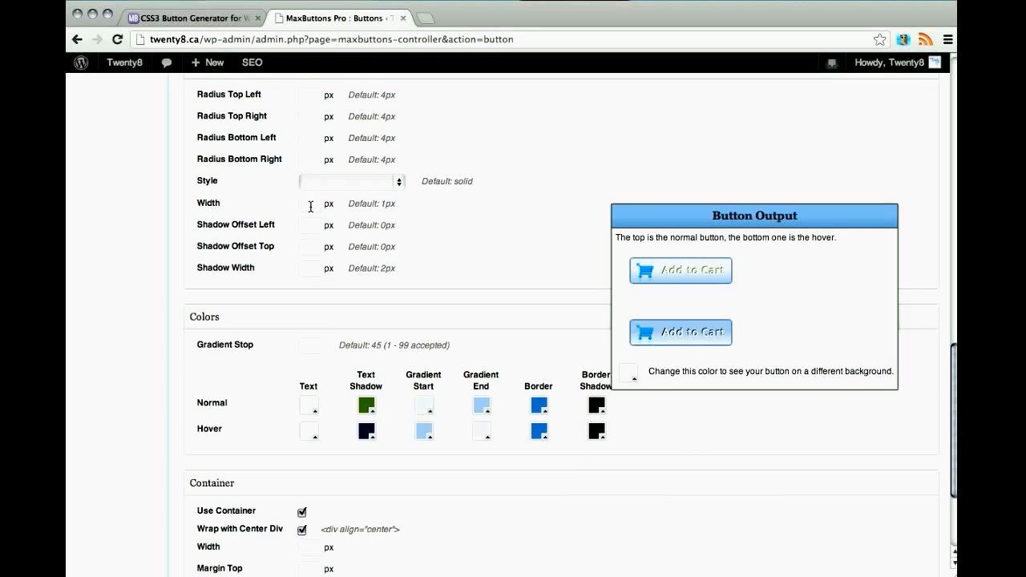
pyautogui.write('2')
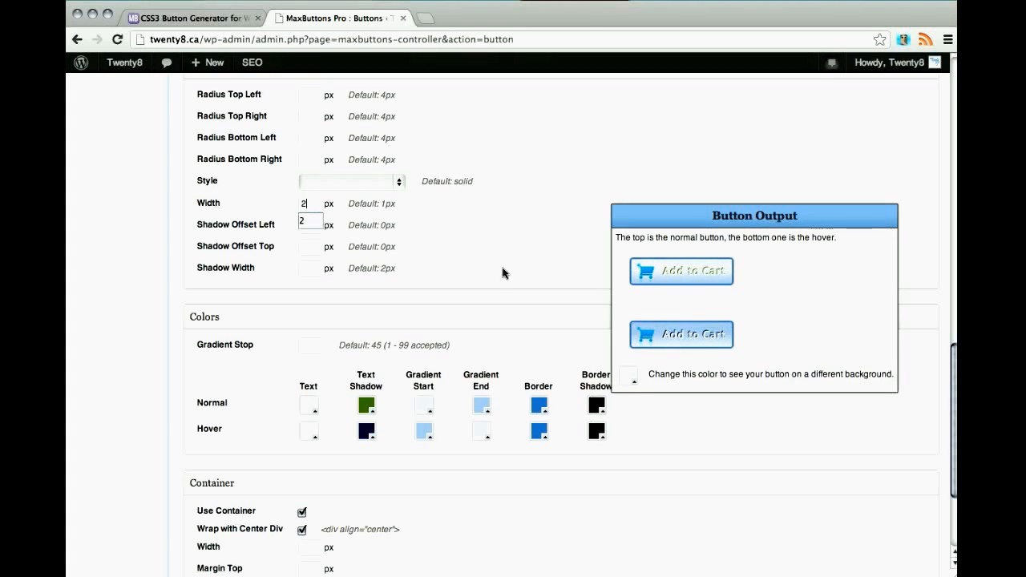
# - Set the normal Text colour to the border's blue, darken it to a deeper saturated blue, and copy its colour code
pyautogui.click(311, 412)
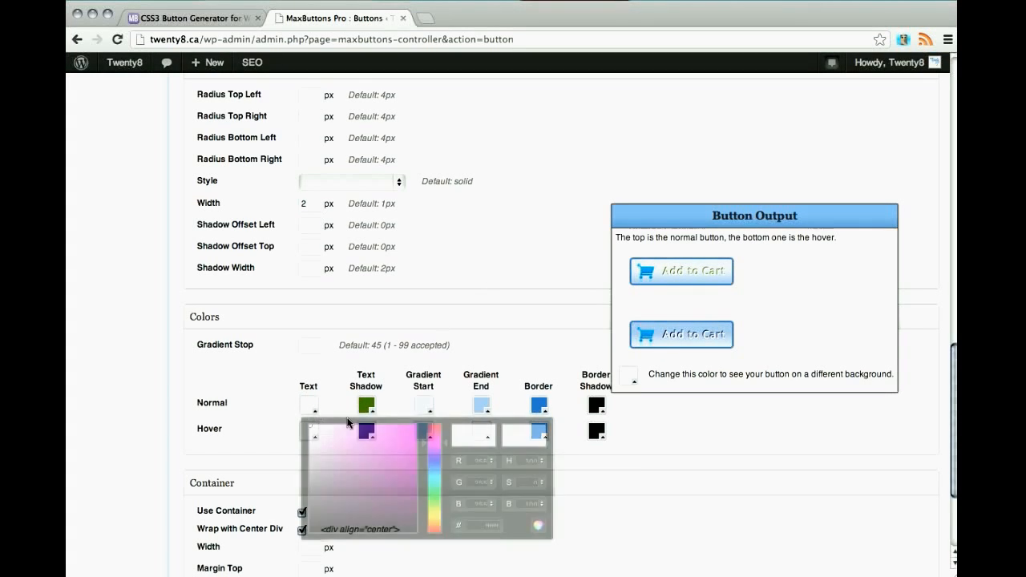
pyautogui.click(481, 526)
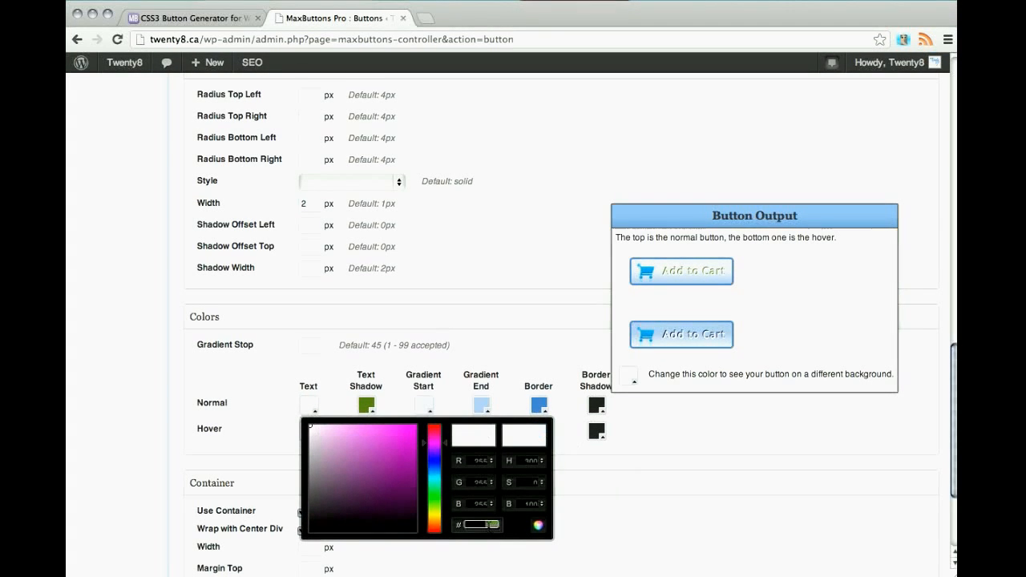
pyautogui.press('super+v')
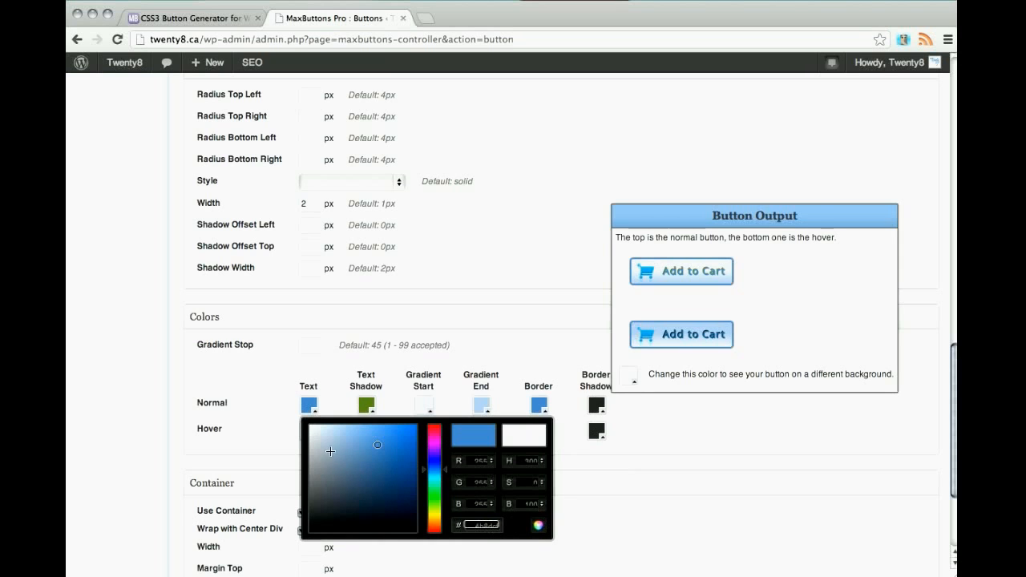
pyautogui.moveTo(383, 452); pyautogui.dragTo(393, 462)
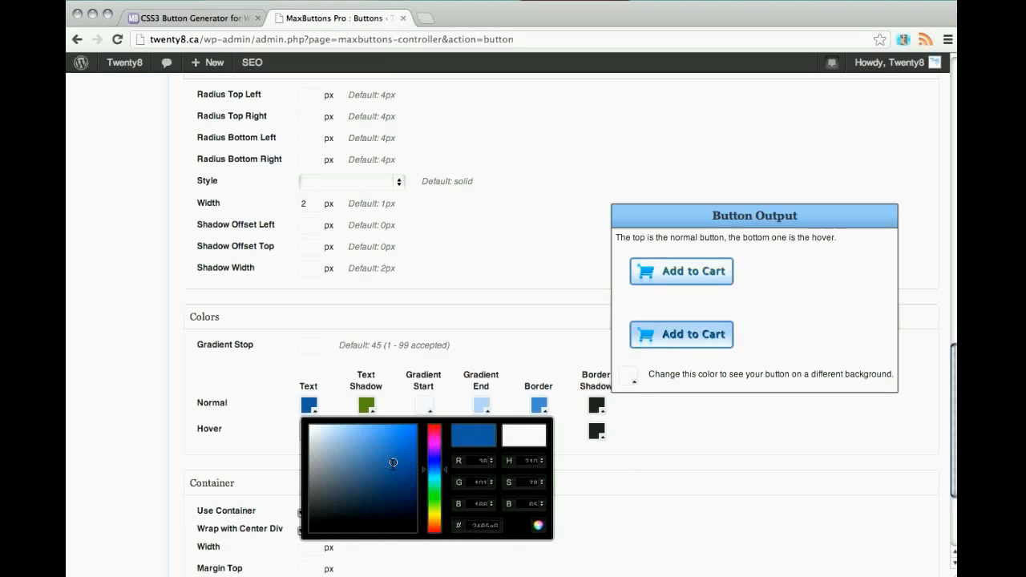
pyautogui.moveTo(395, 462); pyautogui.dragTo(398, 453)
pyautogui.doubleClick(483, 525)
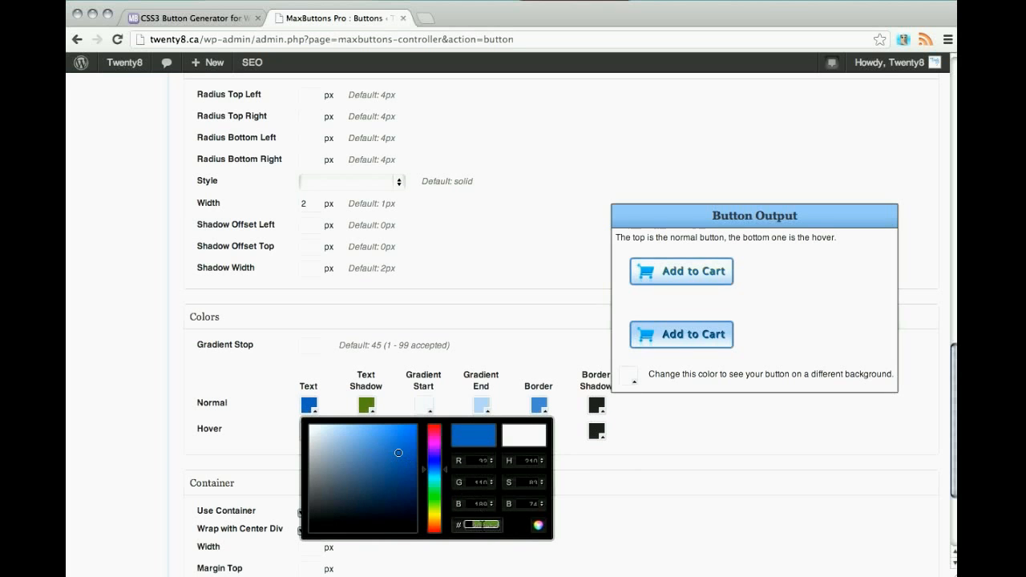
pyautogui.click(708, 562)
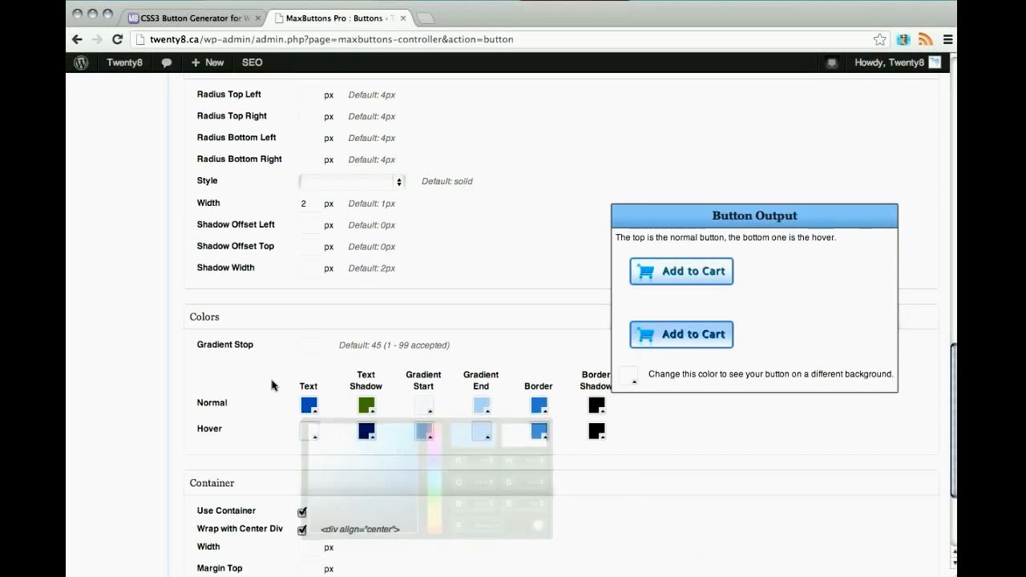
# - Apply the copied dark blue from the normal text to the hover state's Text colour
pyautogui.click(315, 439)
pyautogui.doubleClick(481, 553)
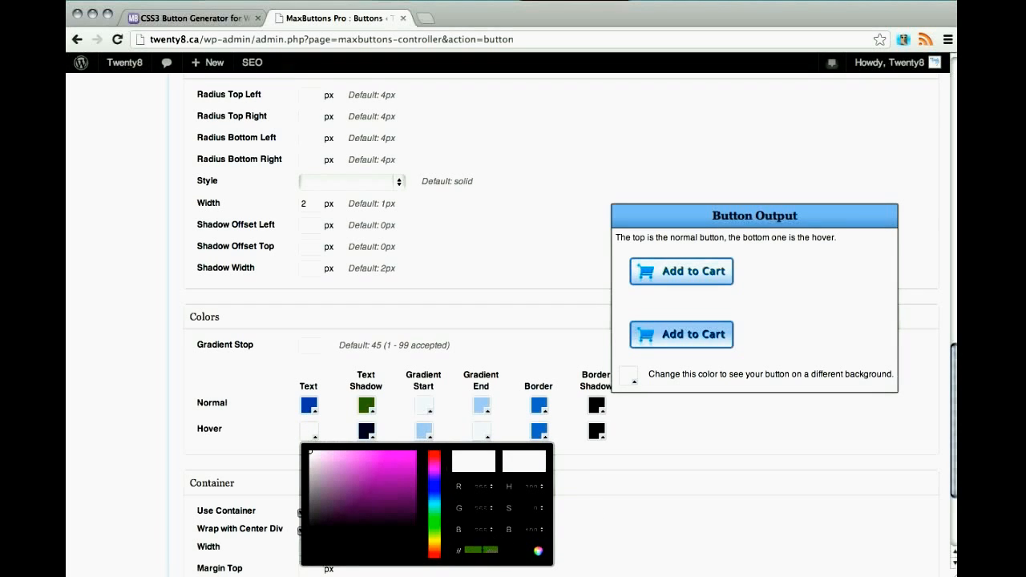
pyautogui.press('super+v')
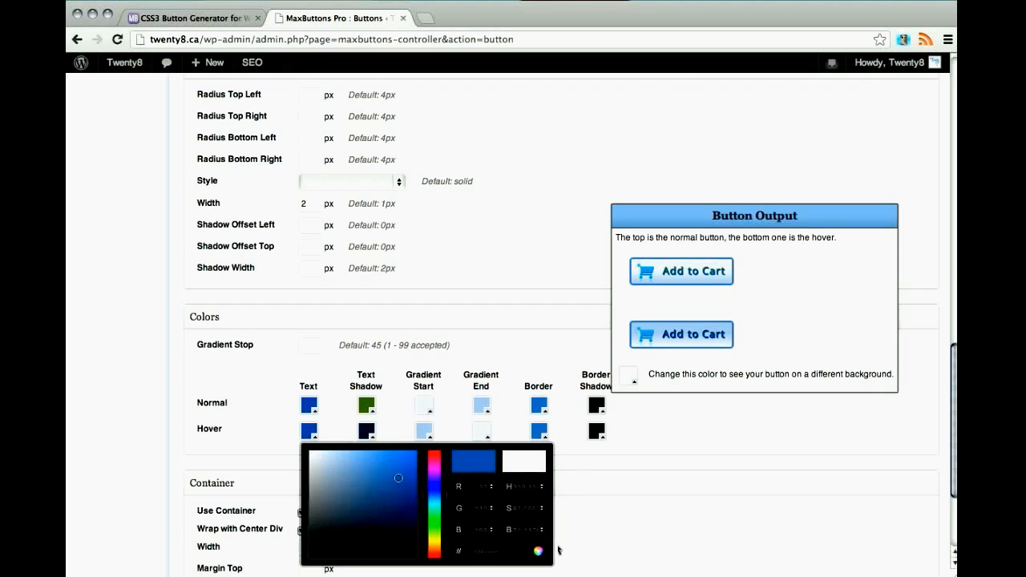
# - Set the text's Shadow Offset Left and Shadow Offset Top both to 0 px
pyautogui.click(559, 550)
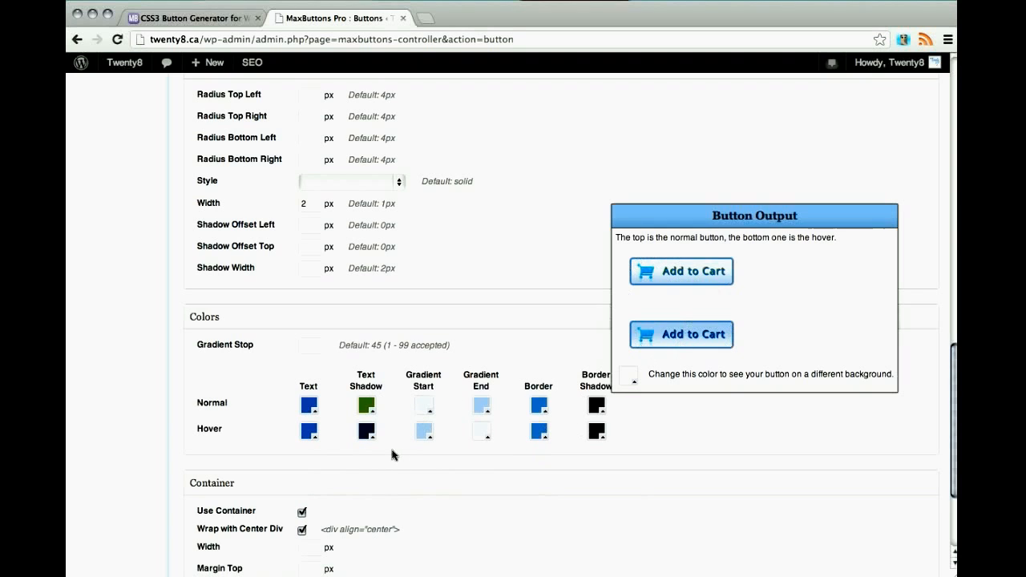
pyautogui.scroll(1, 371, 382)
pyautogui.scroll(10, 368, 382)
pyautogui.click(310, 156)
pyautogui.write('0')
pyautogui.click(434, 183)
pyautogui.click(313, 182)
pyautogui.write('0')
pyautogui.click(536, 215)
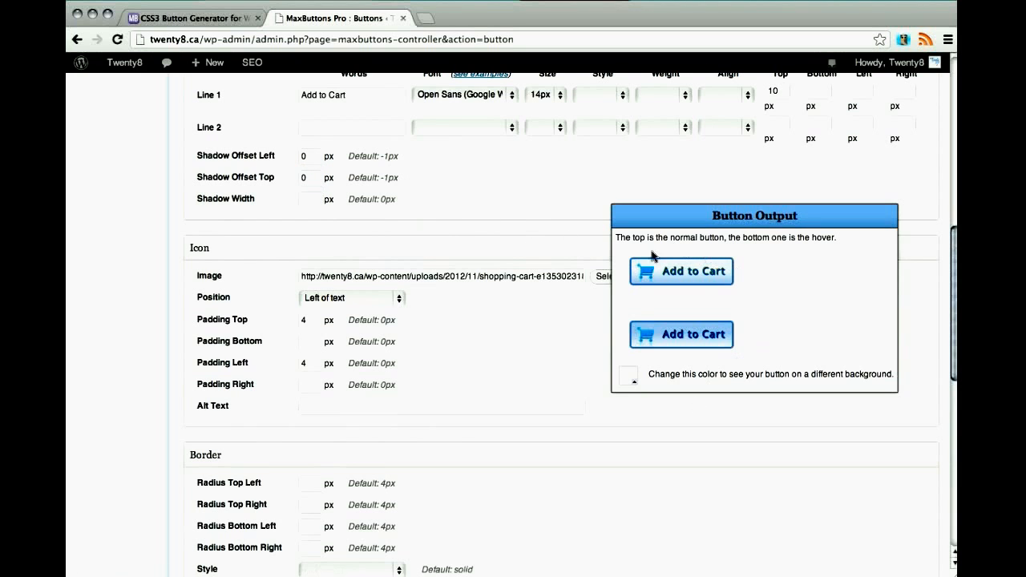
# - Name the button "Shopping Buttons - Add to Cart" and save it
pyautogui.scroll(-5, 452, 379)
pyautogui.scroll(-4, 451, 376)
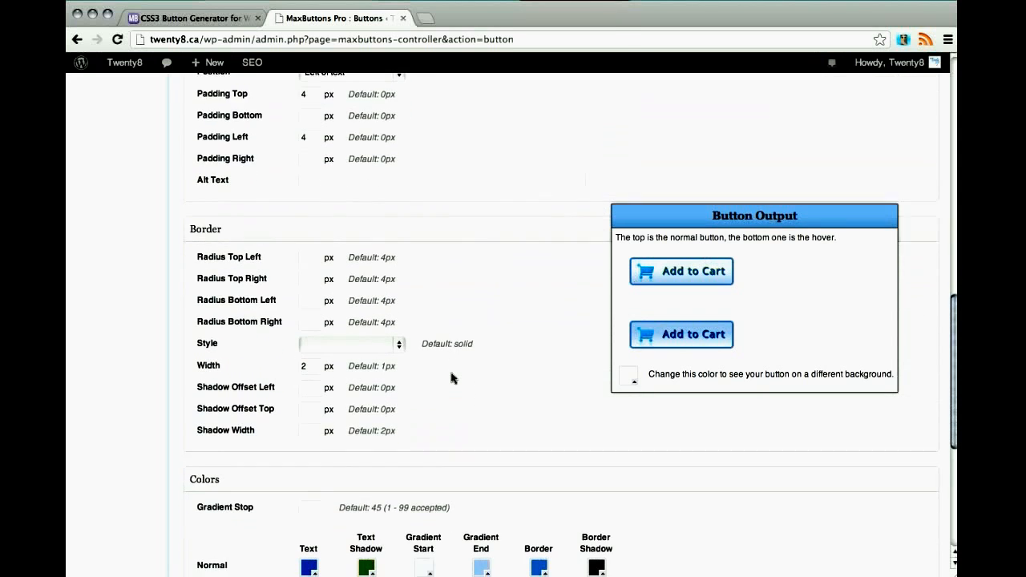
pyautogui.scroll(-3, 451, 378)
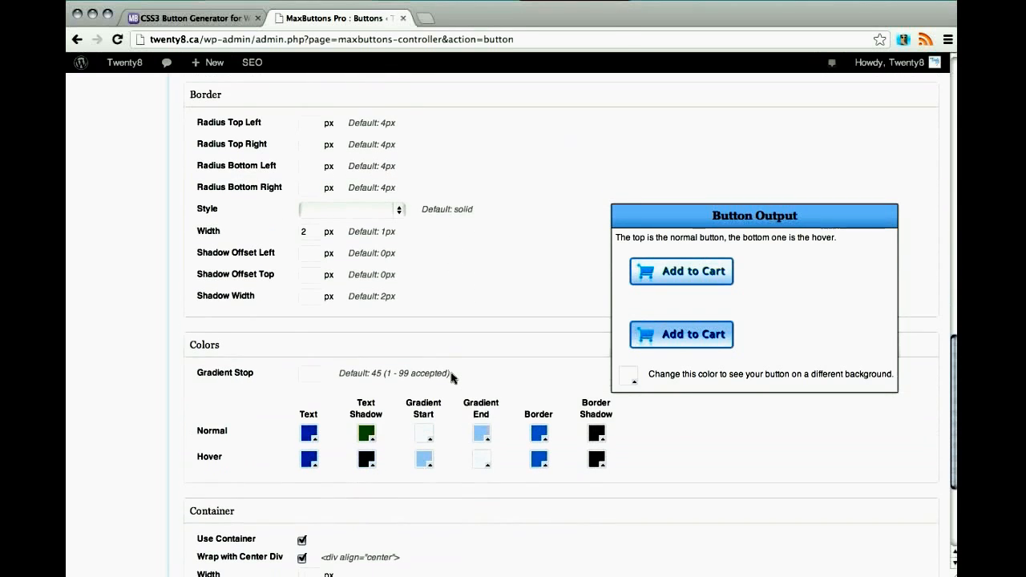
pyautogui.scroll(15, 451, 377)
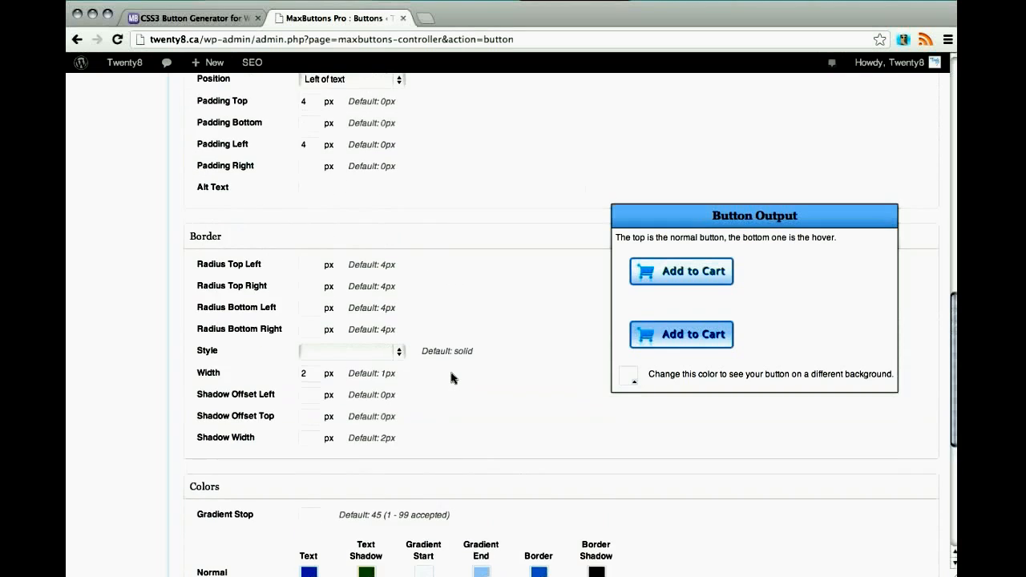
pyautogui.scroll(14, 451, 378)
pyautogui.click(260, 248)
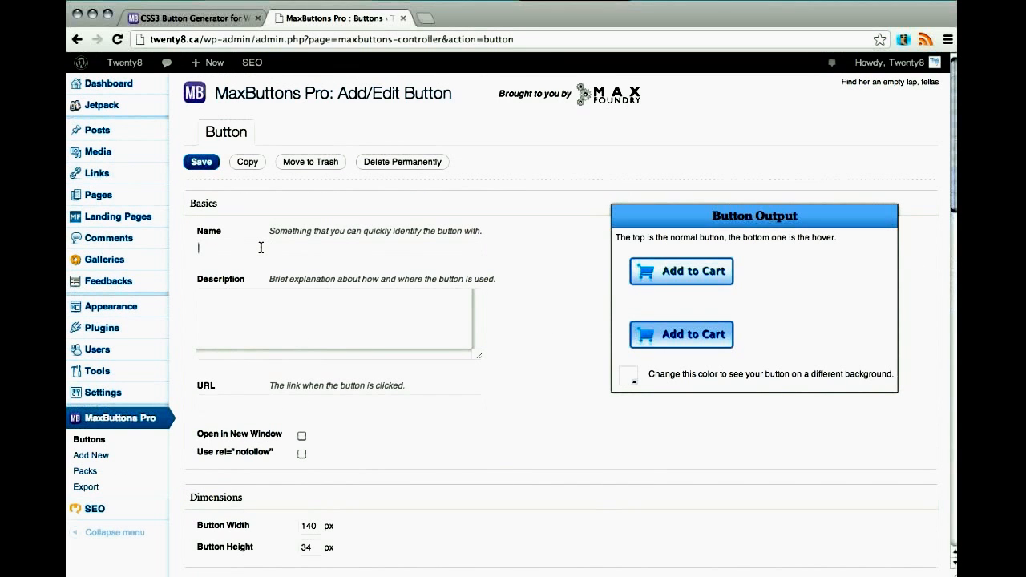
pyautogui.write('Shopping Buttons - Add to Cart')
pyautogui.click(201, 163)
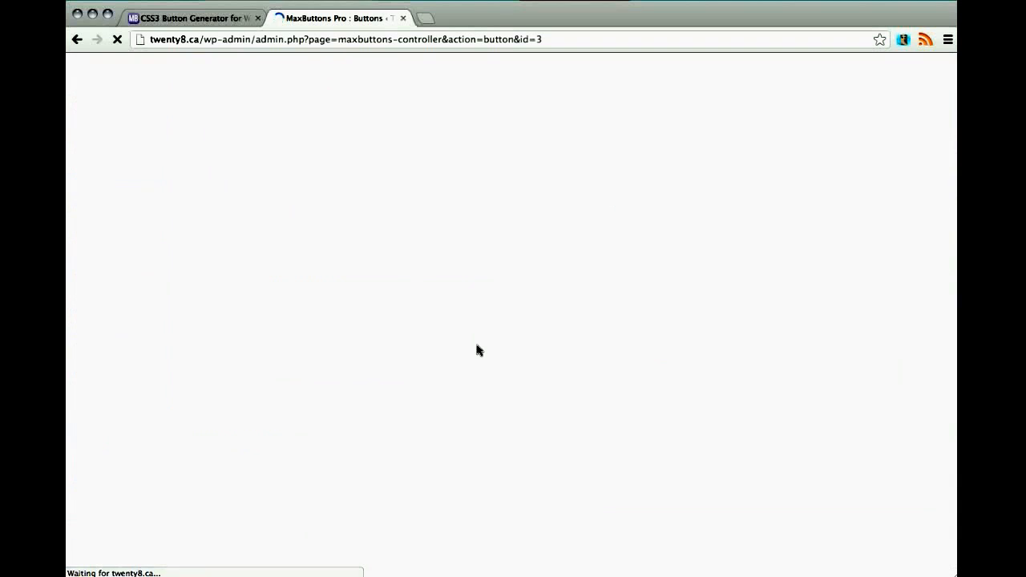
# - Set the Line 1 text size to 15px and its top padding to 9 px
pyautogui.scroll(-1, 518, 360)
pyautogui.scroll(-5, 518, 360)
pyautogui.scroll(1, 589, 335)
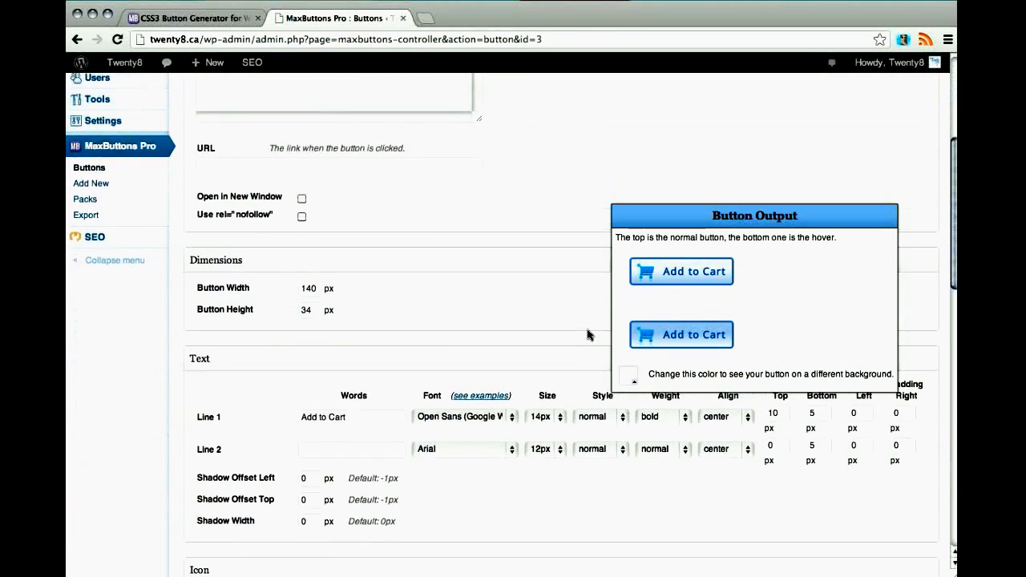
pyautogui.scroll(1, 588, 335)
pyautogui.click(681, 441)
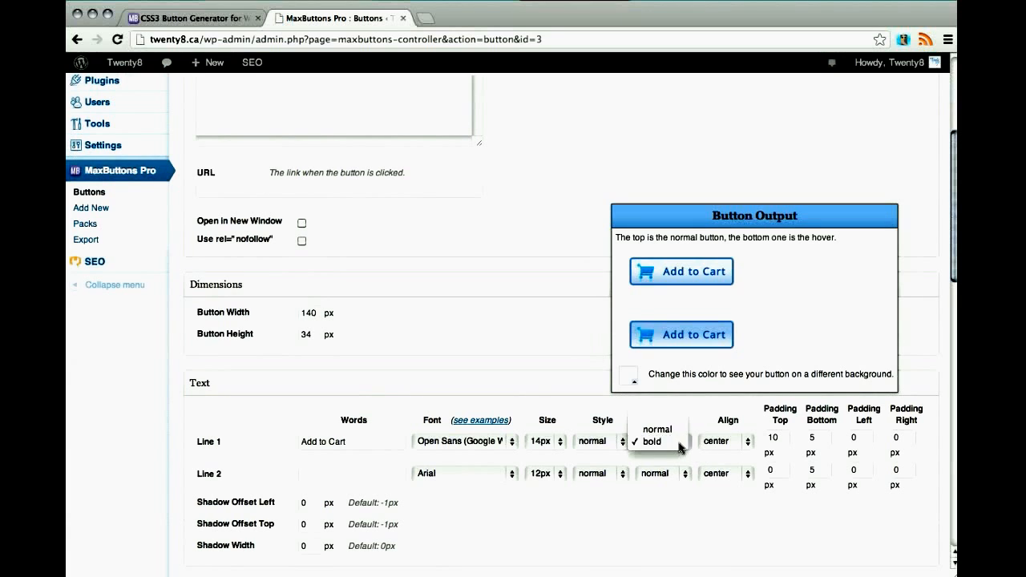
pyautogui.click(678, 443)
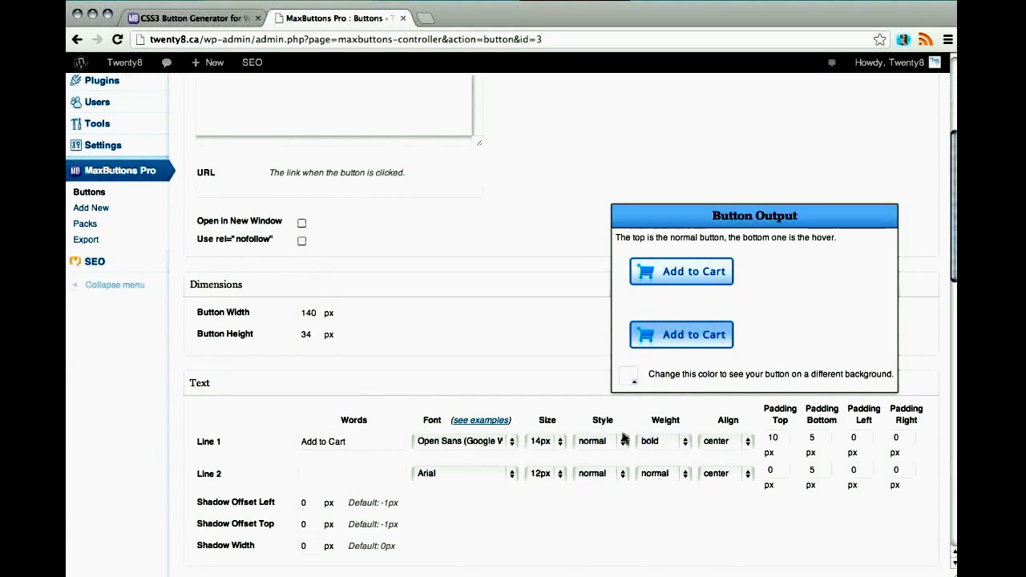
pyautogui.click(555, 444)
pyautogui.click(552, 457)
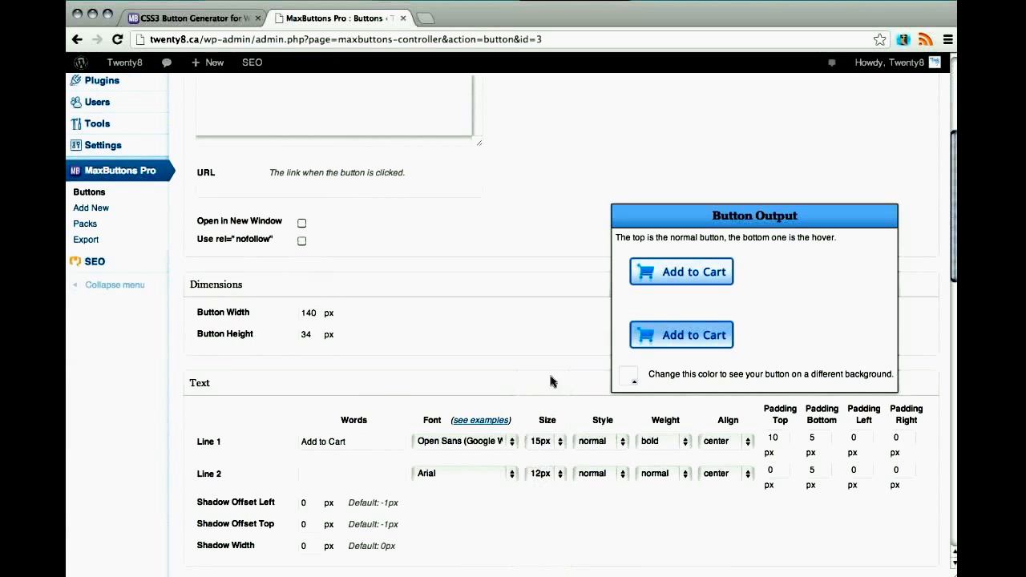
pyautogui.moveTo(778, 438); pyautogui.dragTo(699, 441)
pyautogui.write('9')
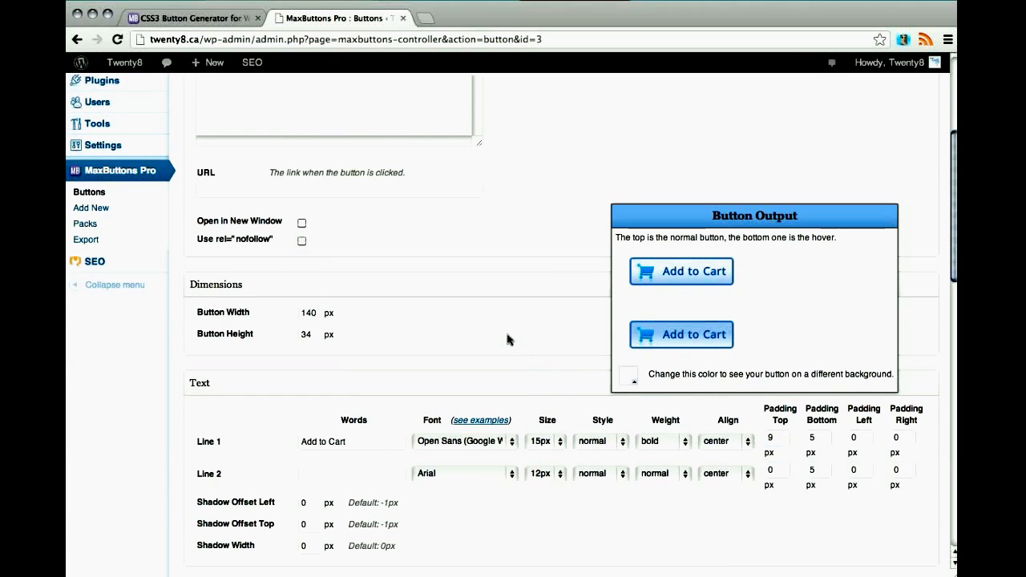
# - Change the normal state's Gradient End colour to a paler light blue
pyautogui.scroll(-1, 507, 339)
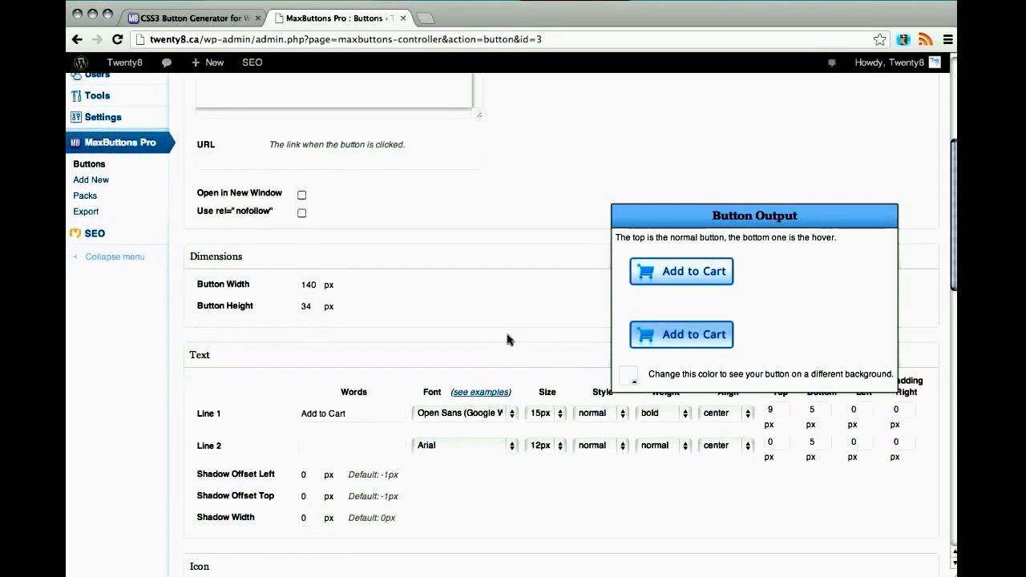
pyautogui.scroll(-5, 507, 339)
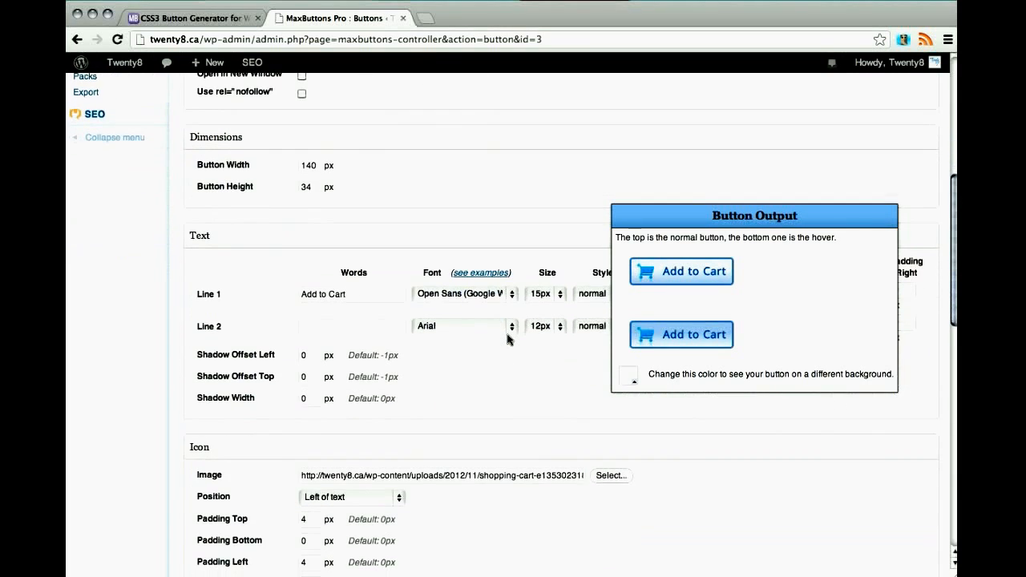
pyautogui.scroll(-15, 507, 339)
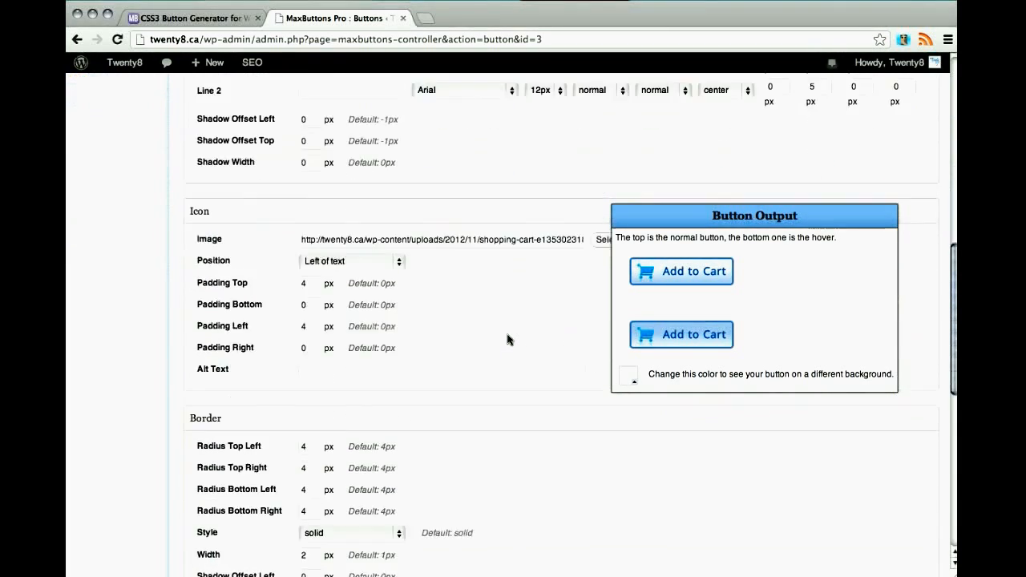
pyautogui.scroll(-3, 507, 339)
pyautogui.click(485, 487)
pyautogui.click(506, 358)
pyautogui.moveTo(507, 355); pyautogui.dragTo(507, 353)
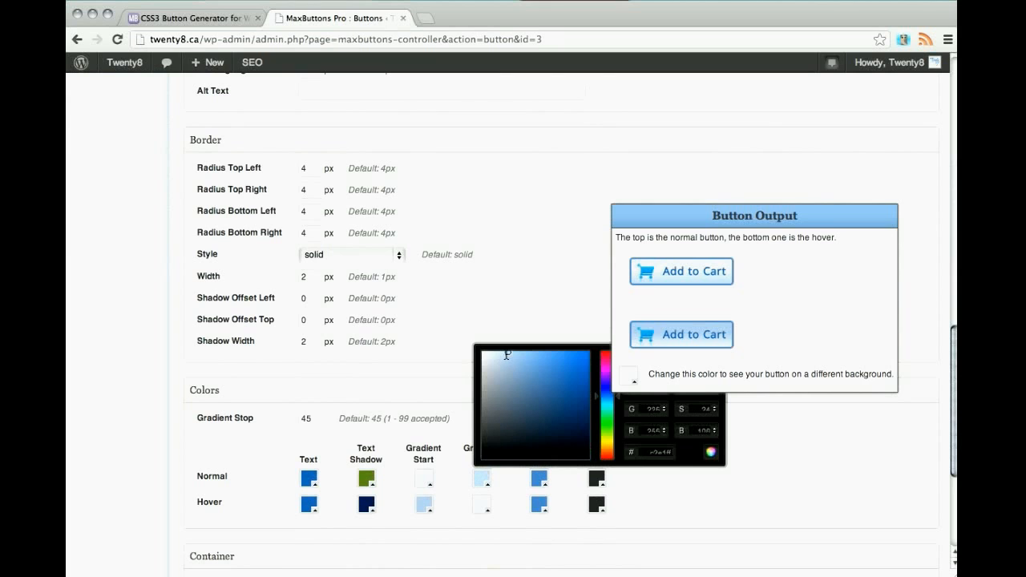
# - Copy the normal Gradient End colour code and apply it to the hover Gradient Start colour
pyautogui.doubleClick(659, 452)
pyautogui.click(818, 454)
pyautogui.click(425, 505)
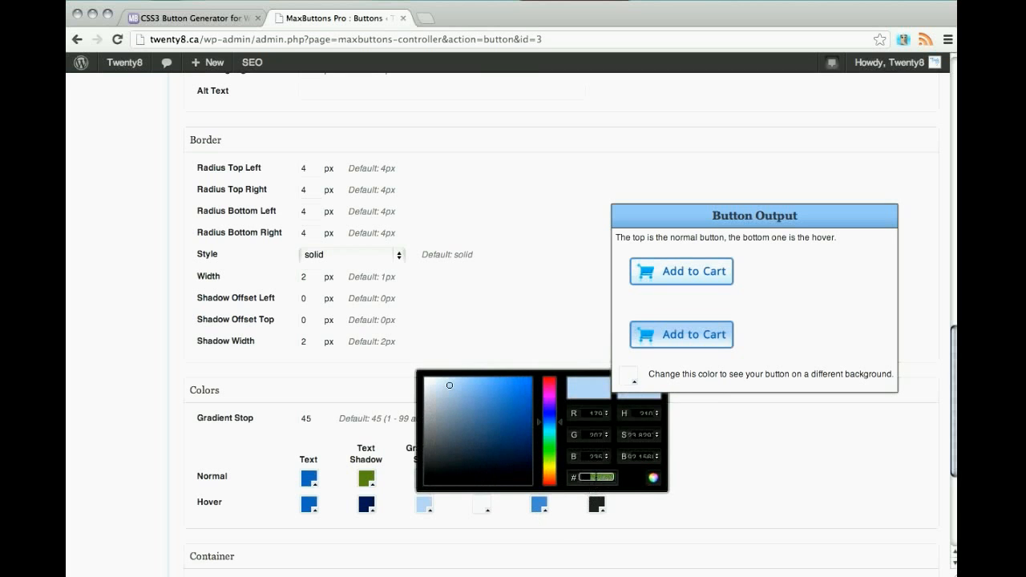
pyautogui.click(782, 482)
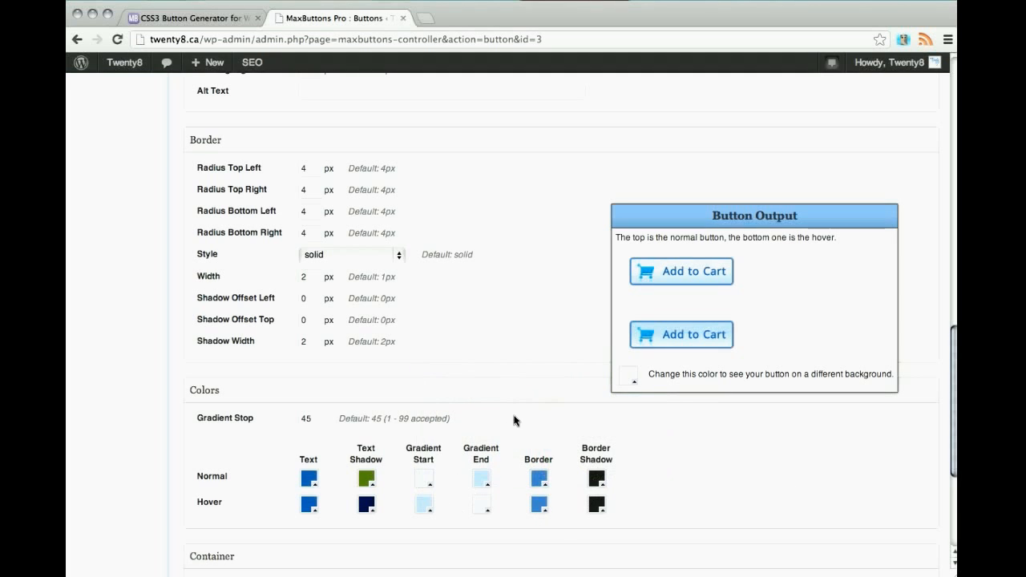
# - Save the updated Add to Cart button and open the list of MaxButtons Pro buttons
pyautogui.scroll(10, 514, 421)
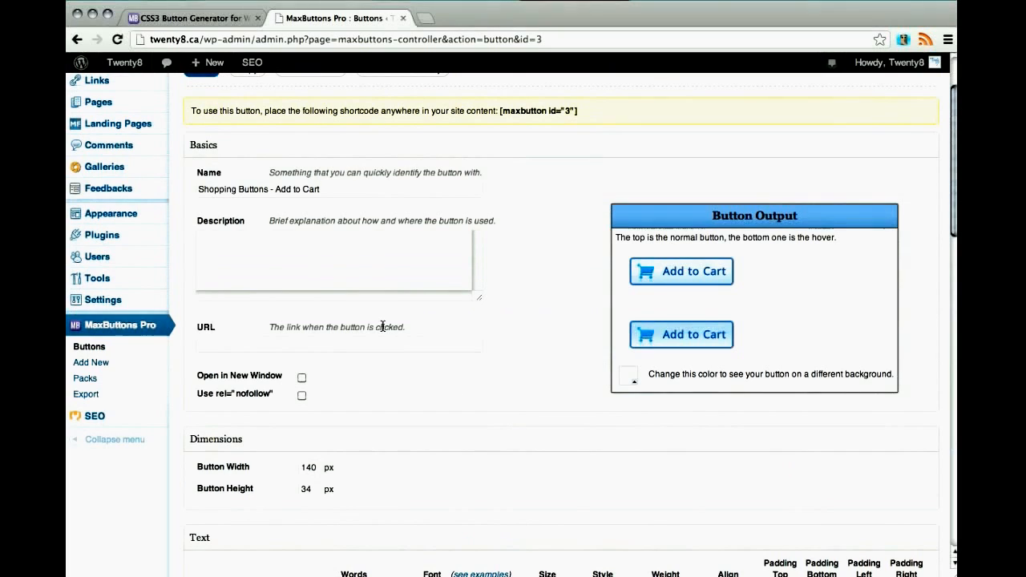
pyautogui.scroll(2, 223, 178)
pyautogui.rightClick(212, 137)
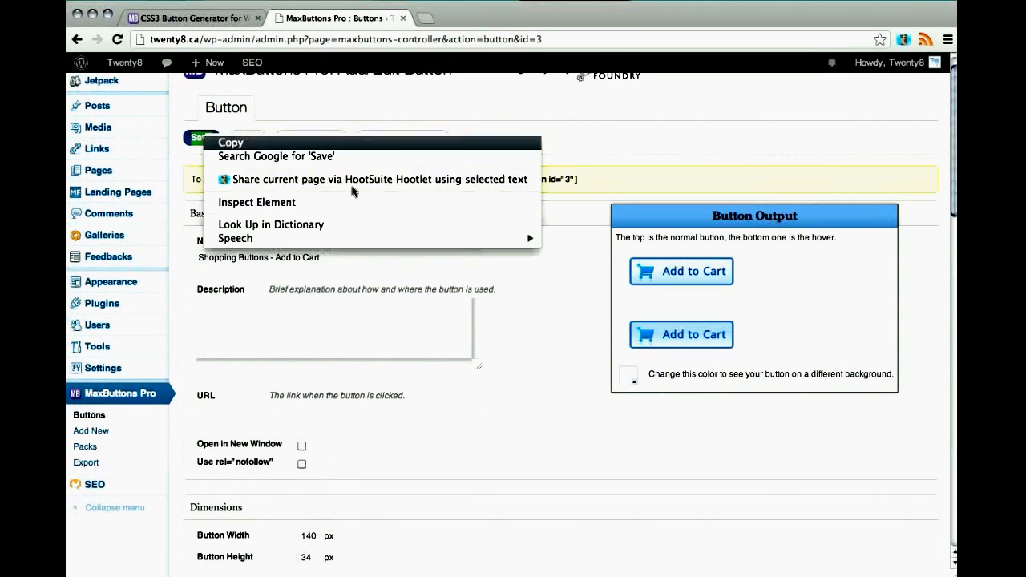
pyautogui.click(183, 174)
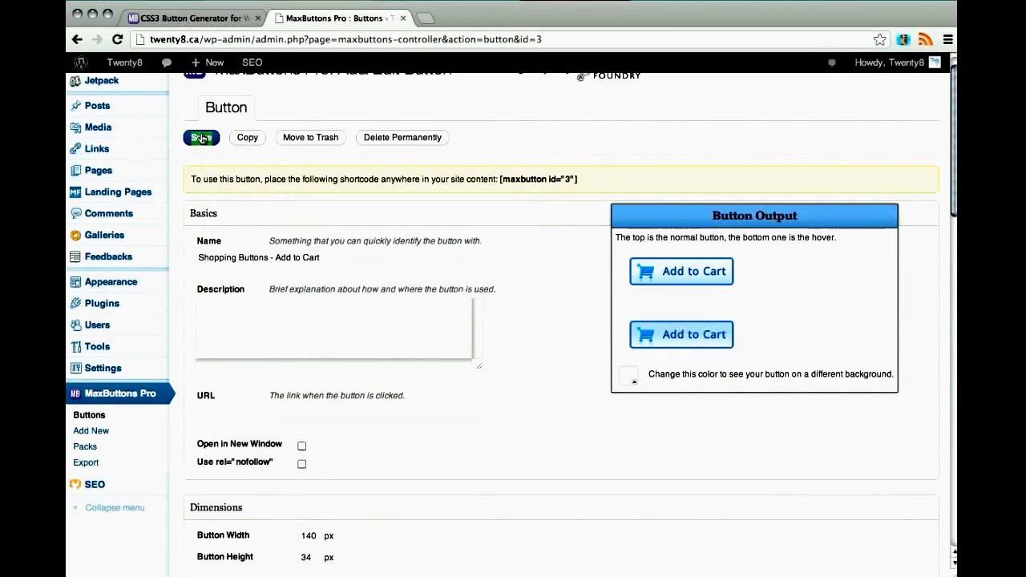
pyautogui.click(201, 139)
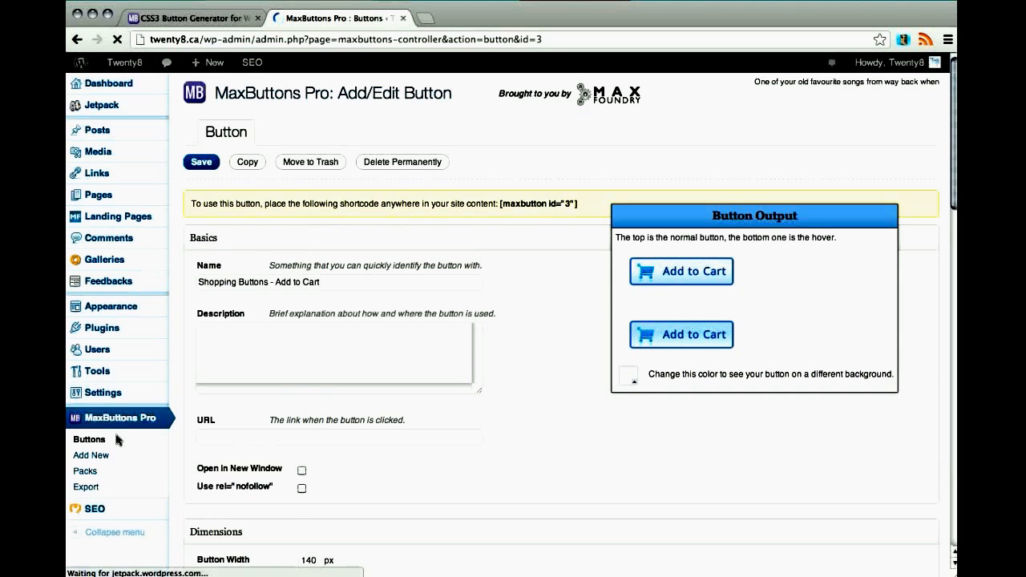
pyautogui.click(90, 441)
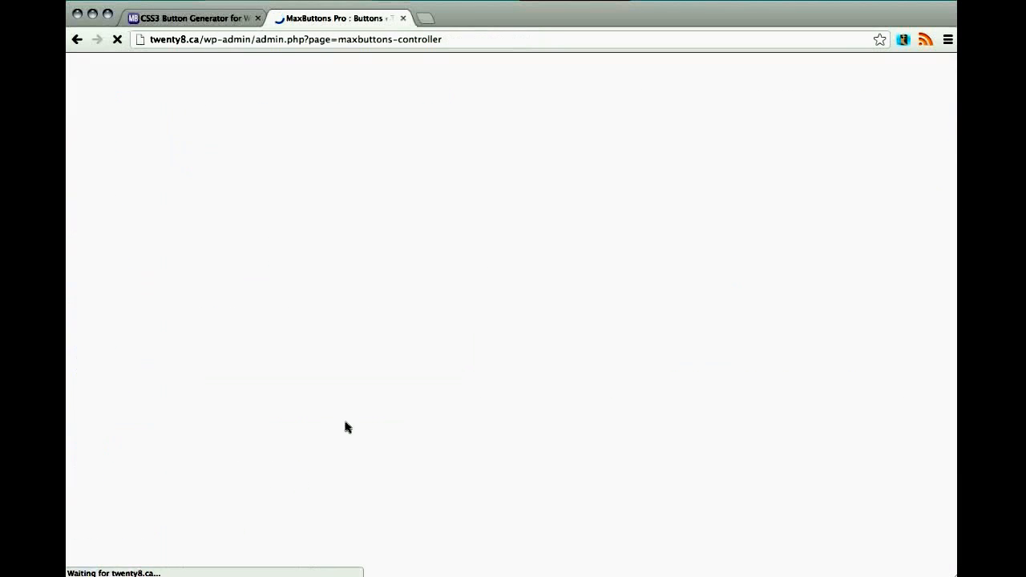